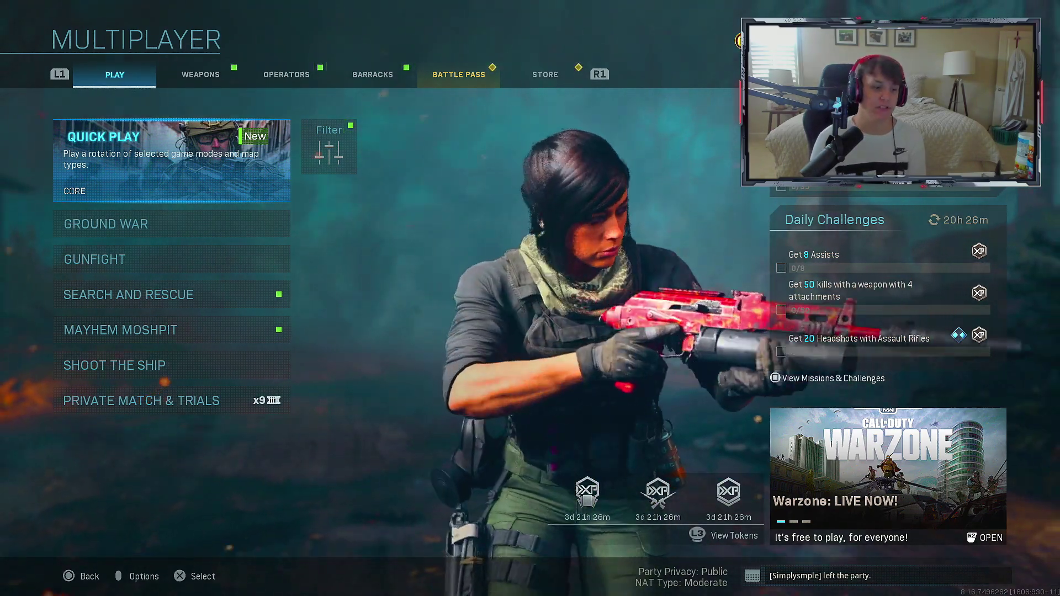
Open the Options menu to the Controller settings and expand the Button Layout Preset list
key("Escape")
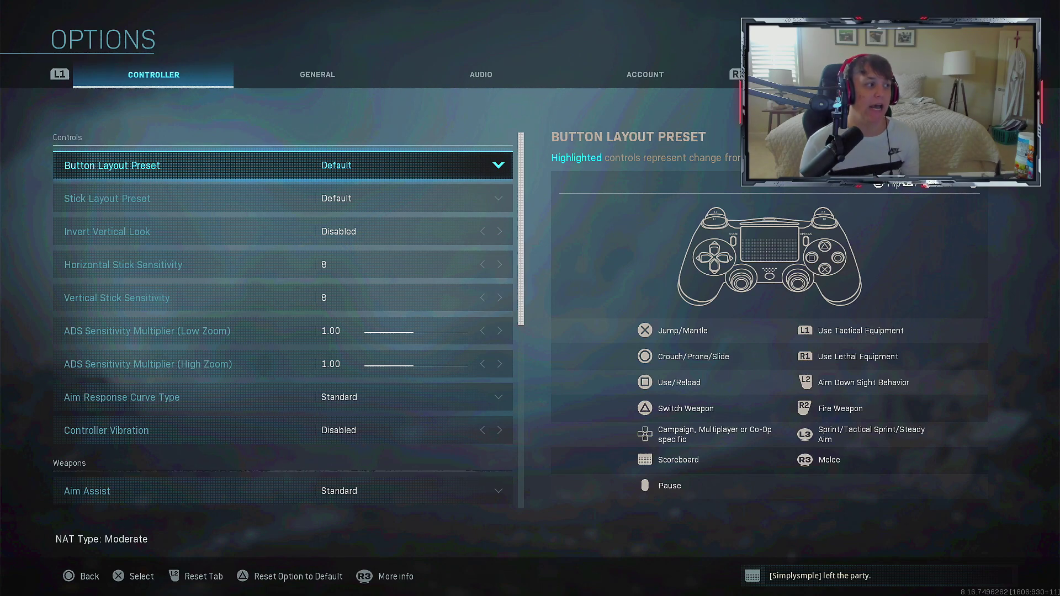
left_click(283, 199)
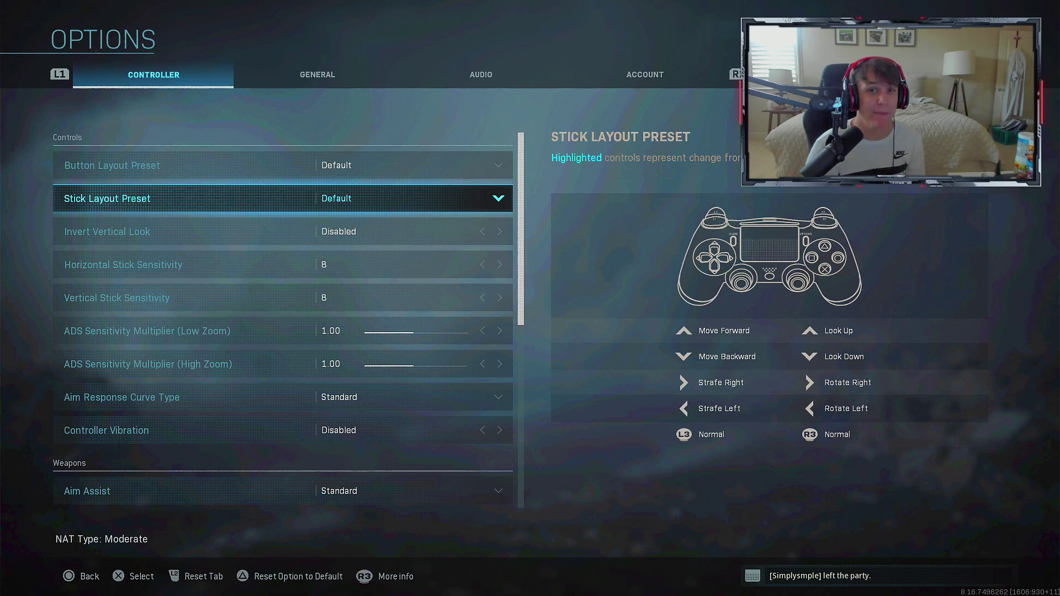
key("Up")
key("Return")
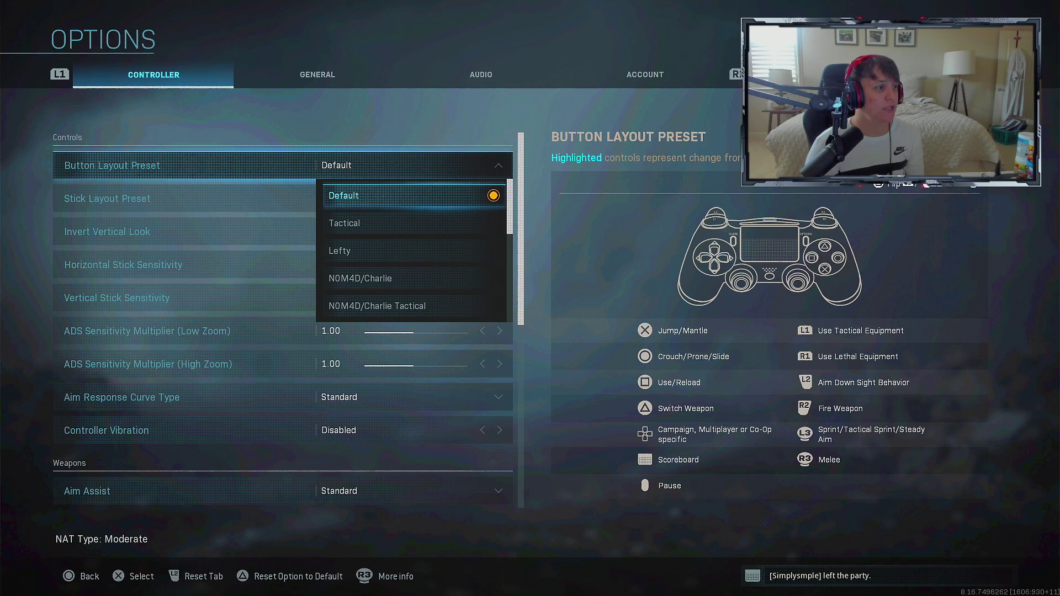
Preview the Bumper Jumper Tactical, Stick and Move, Bumper Jumper and Tactical presets, keeping Default
key("Down")
key("Down")
key("Down")
key("Down")
key("Down")
key("Down")
key("Down")
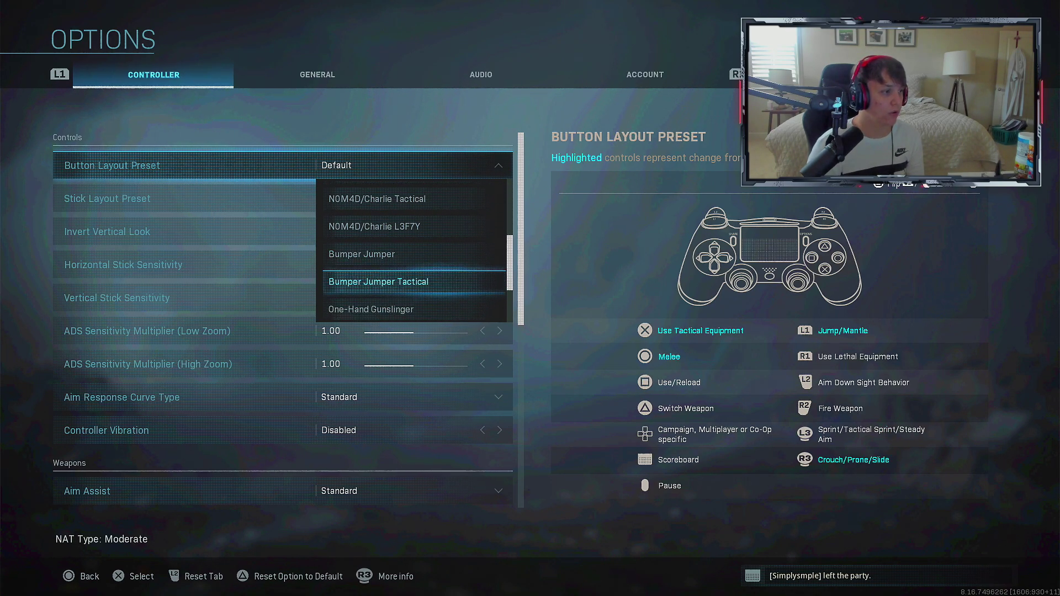
key("Down")
key("Down")
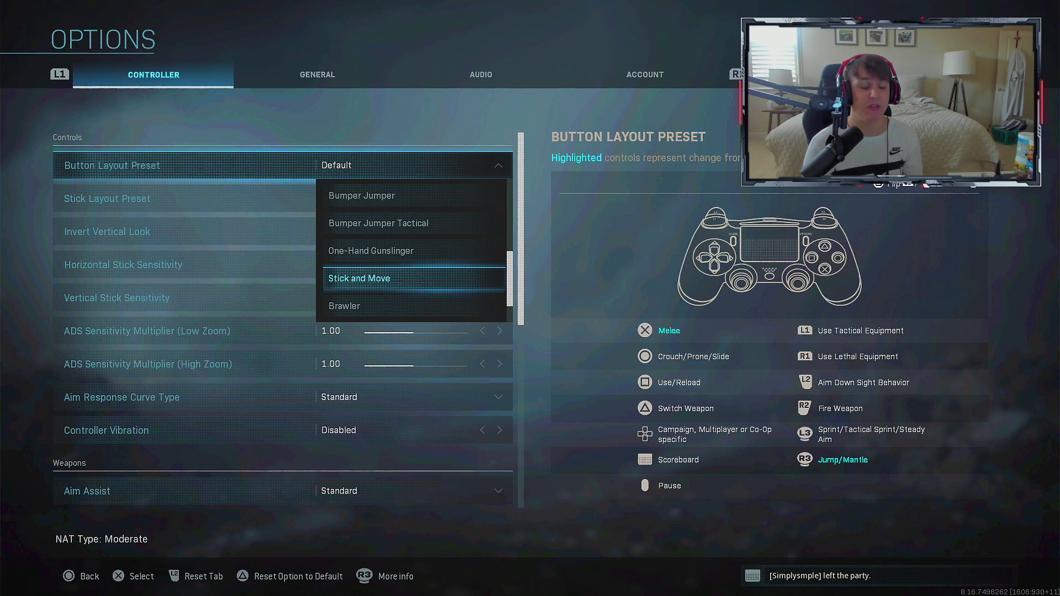
key("Up")
key("Up")
key("Up")
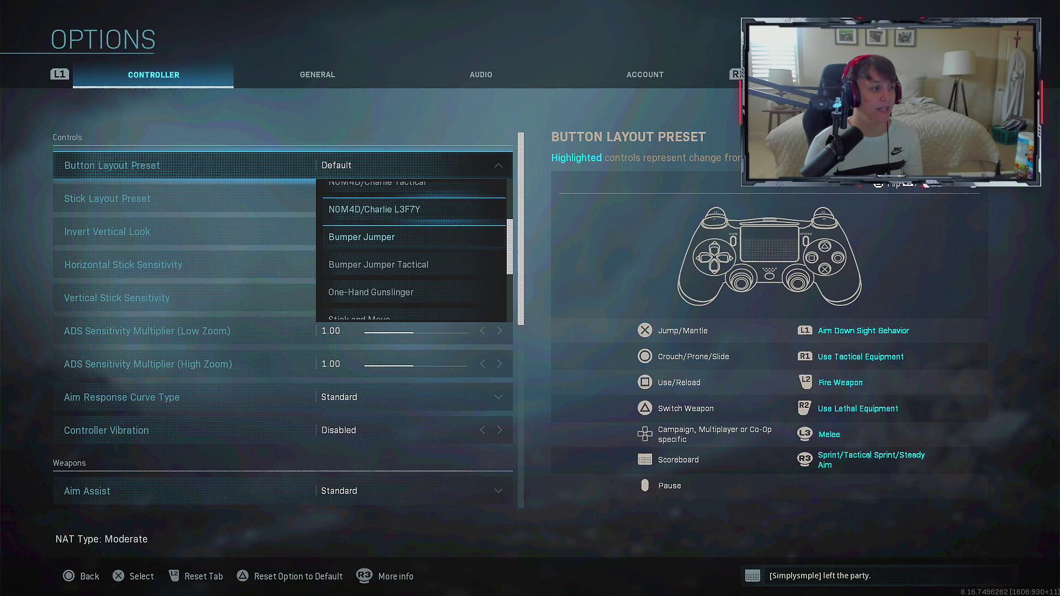
key("Up")
key("Up")
key("Up")
key("Up")
key("Up")
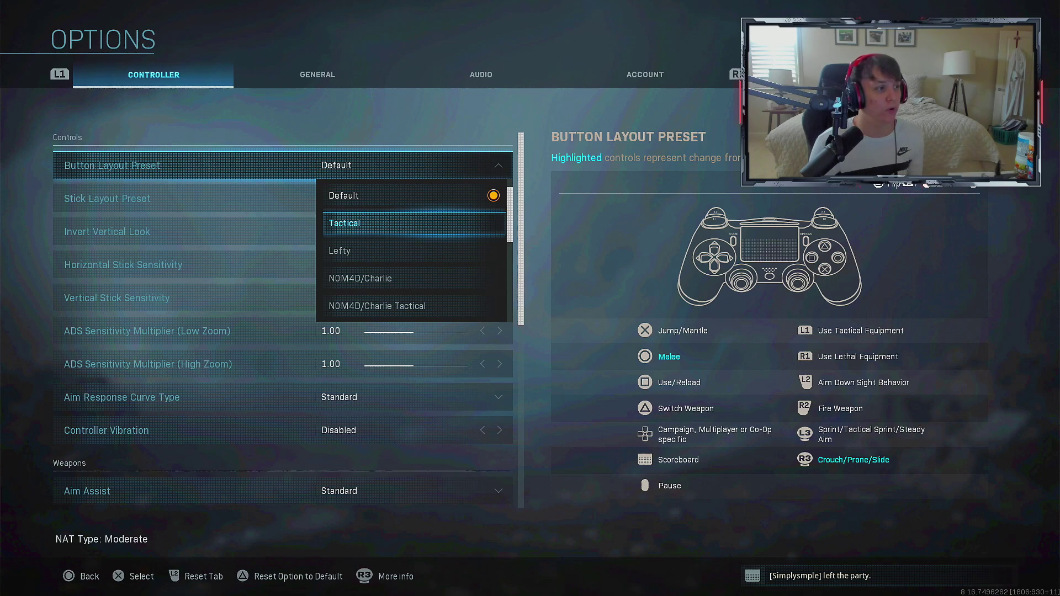
key("Escape")
key("Down")
key("Down")
key("Down")
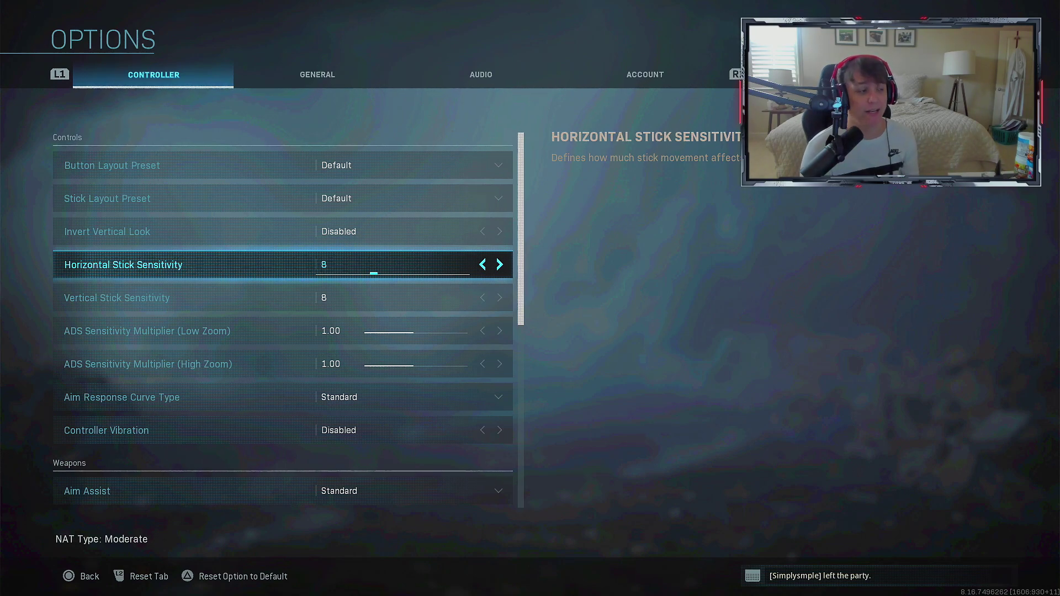
key("Down")
key("Down")
key("Down")
key("Down")
key("Up")
key("Up")
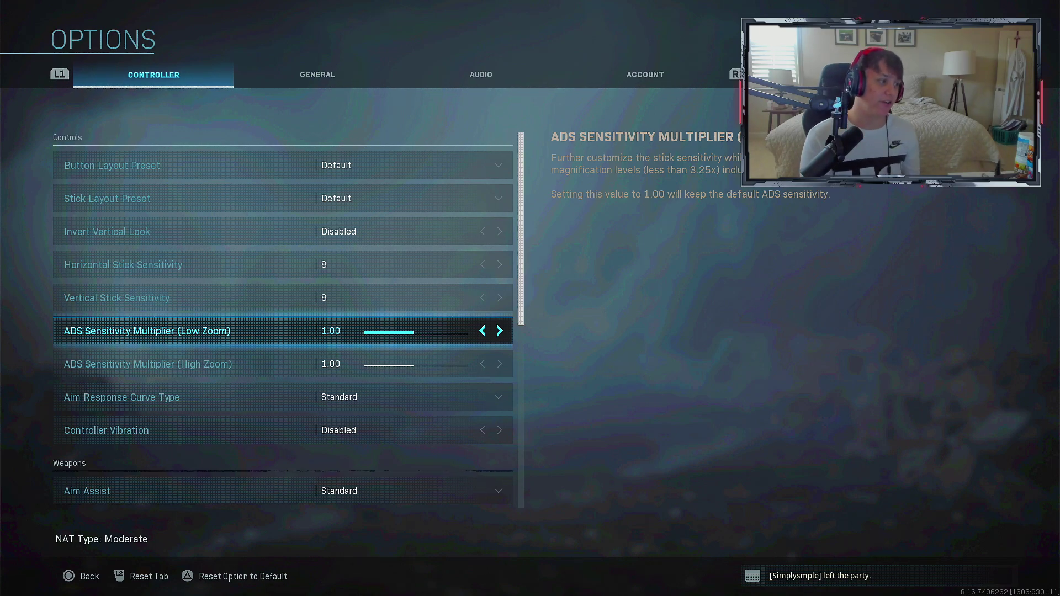
key("Down")
key("Down")
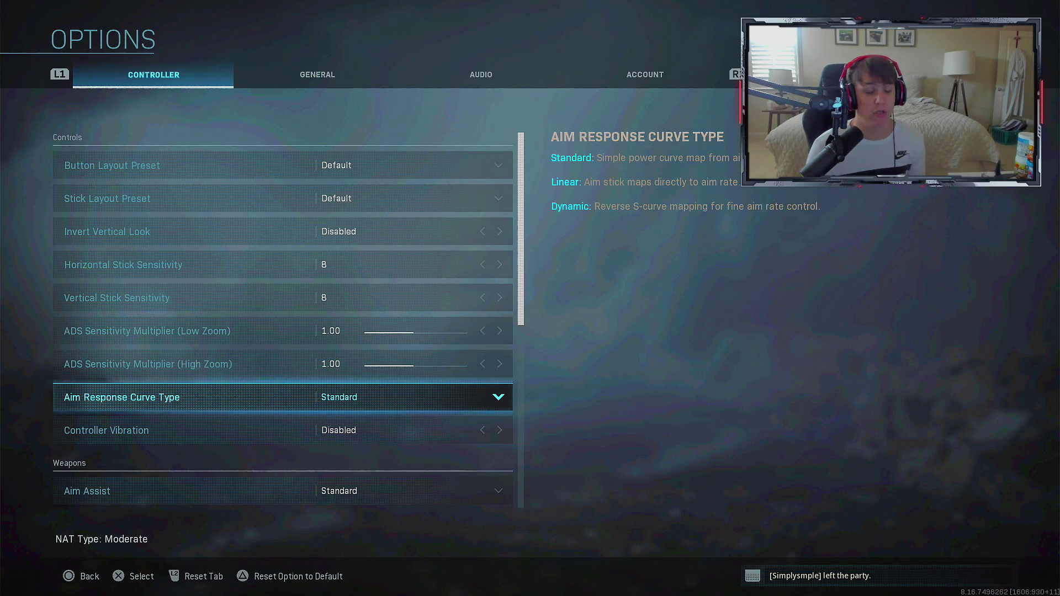
key("Up")
key("Up")
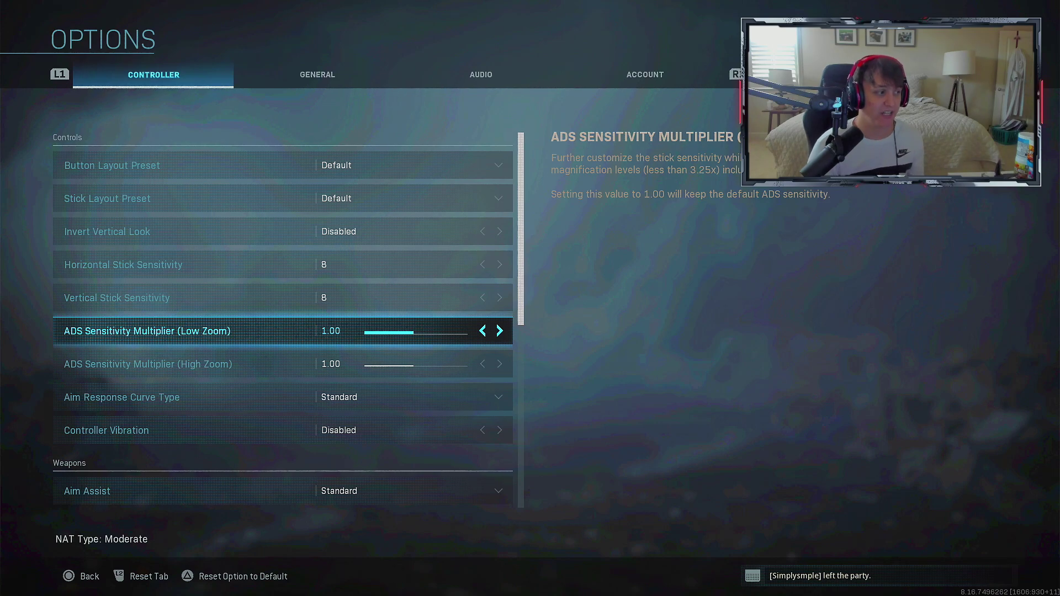
key("Down")
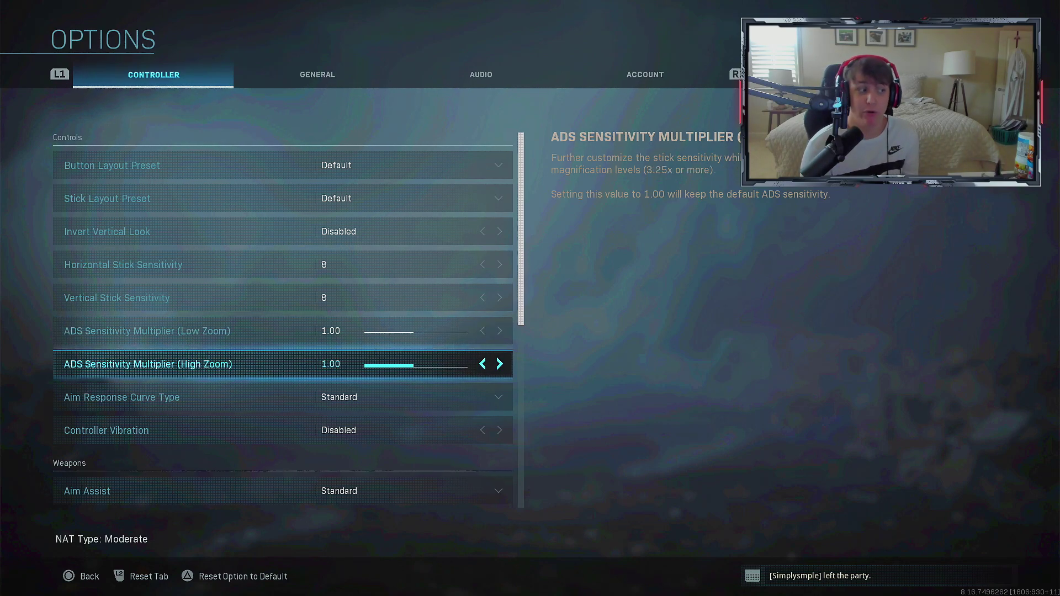
key("Down")
key("Down")
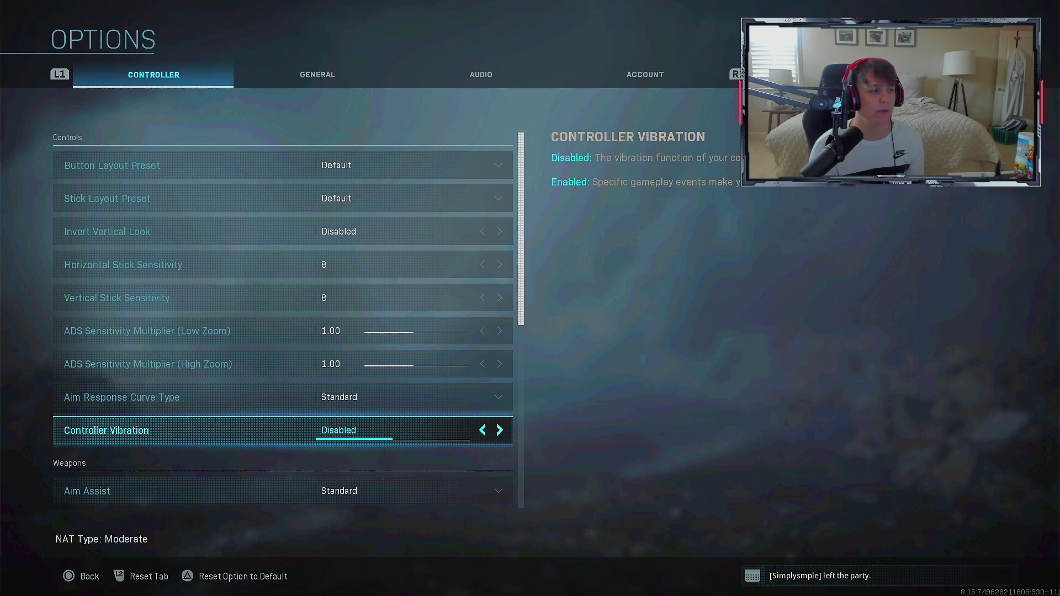
key("Down")
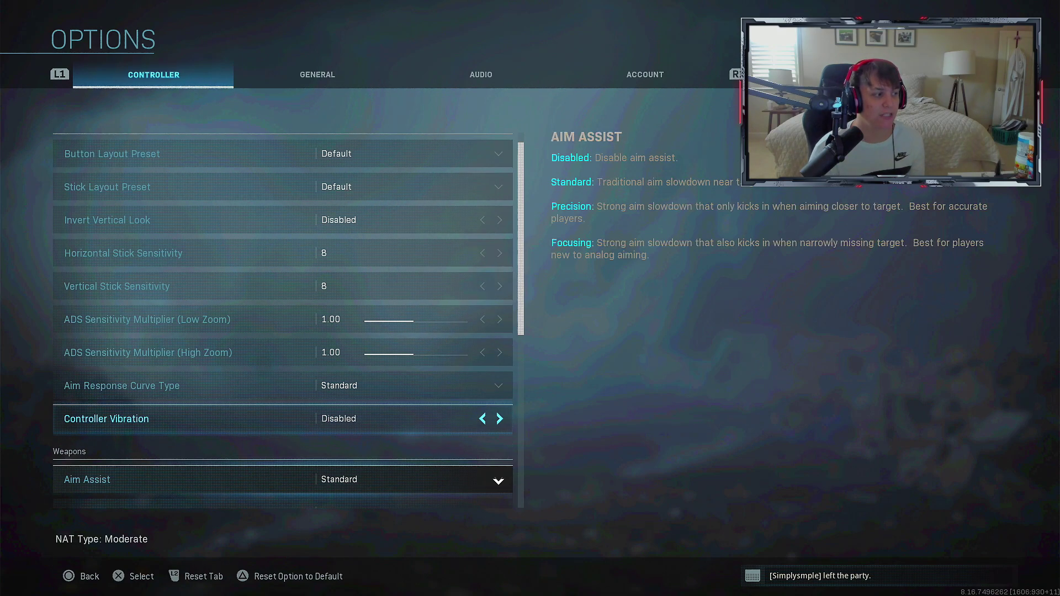
key("Down")
key("Up")
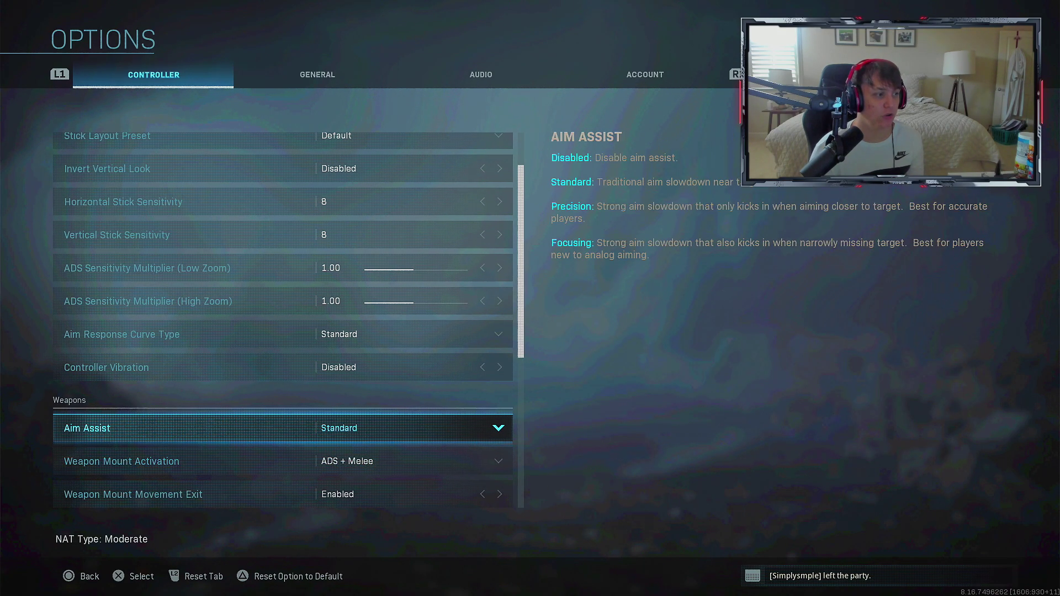
key("Return")
key("Up")
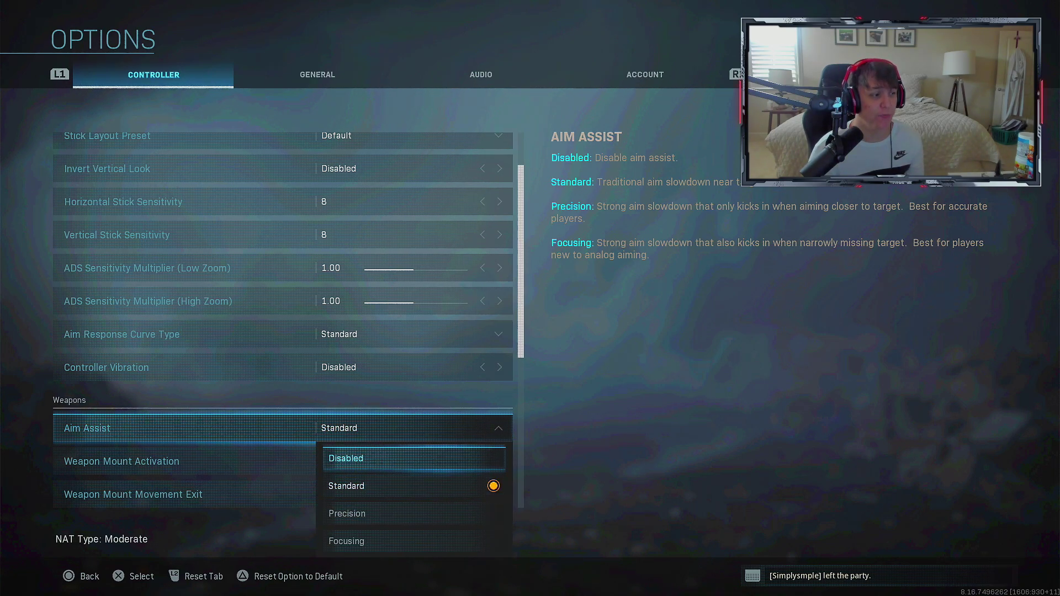
key("Down")
key("Down")
key("Down")
key("Up")
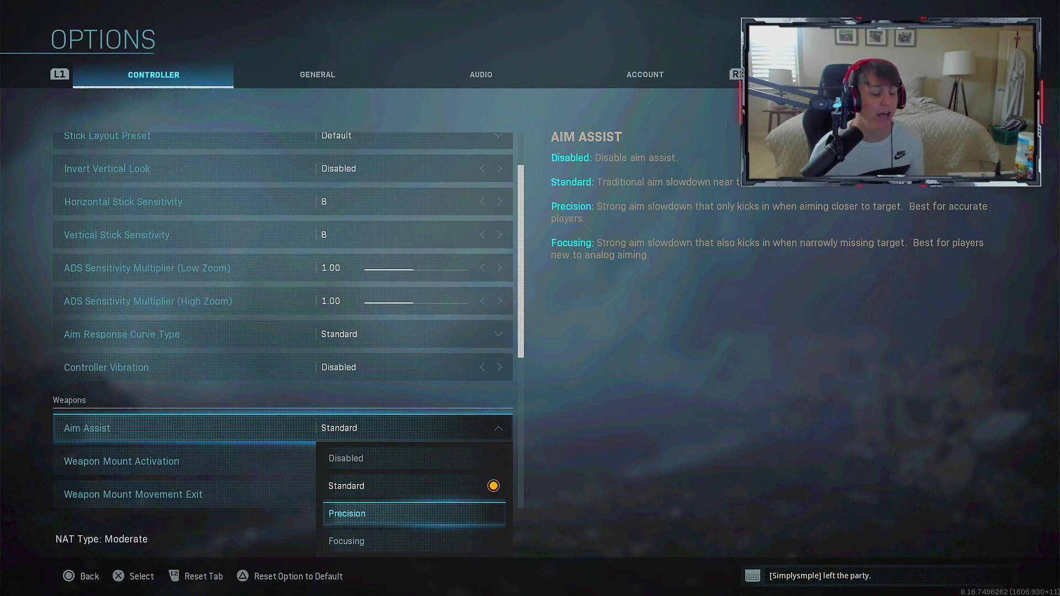
key("Up")
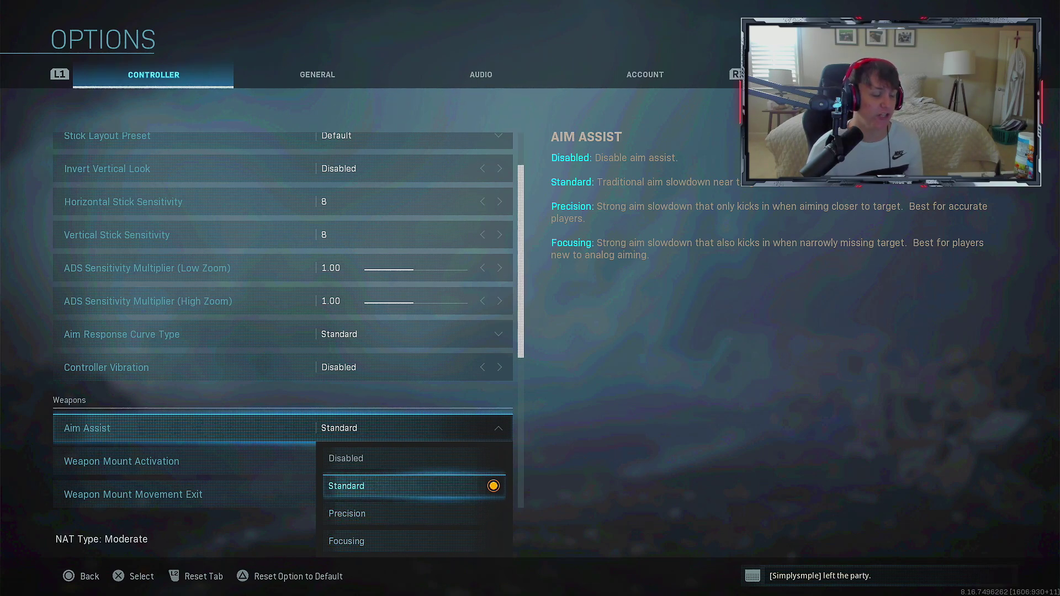
key("Return")
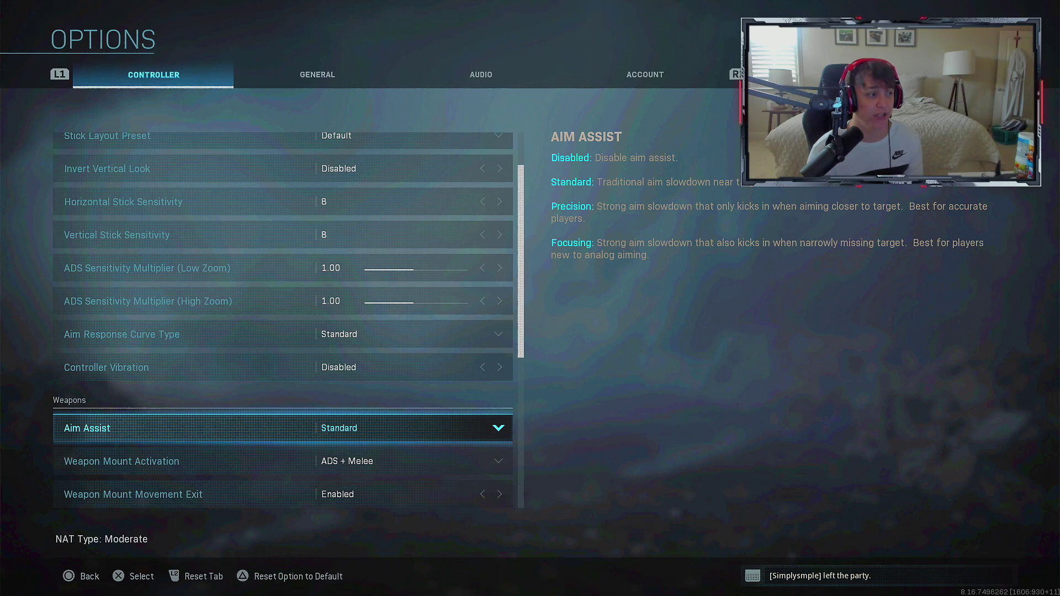
key("Return")
key("Down")
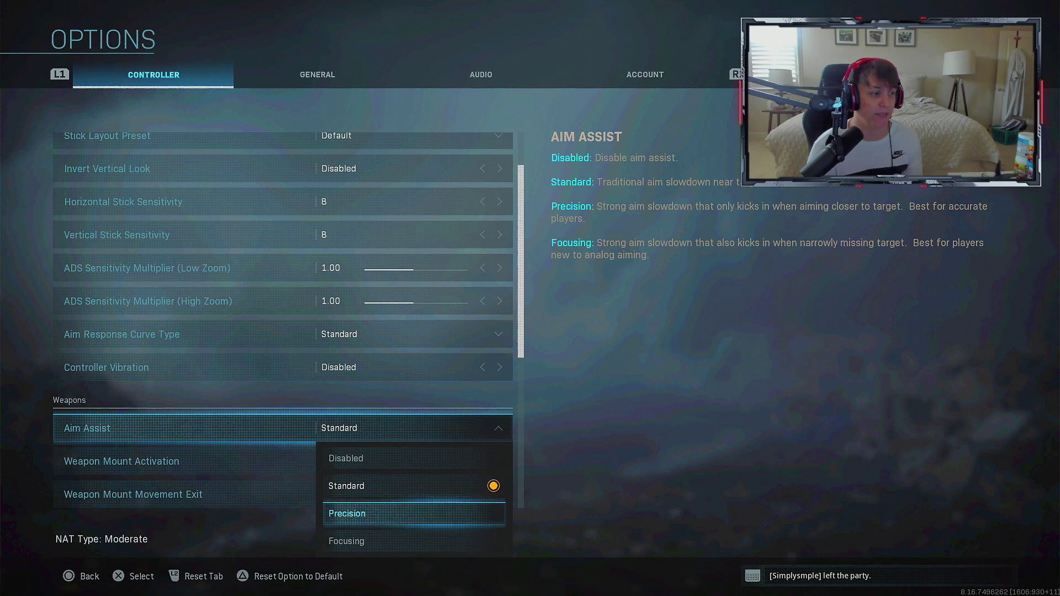
key("Down")
key("Up")
key("Up")
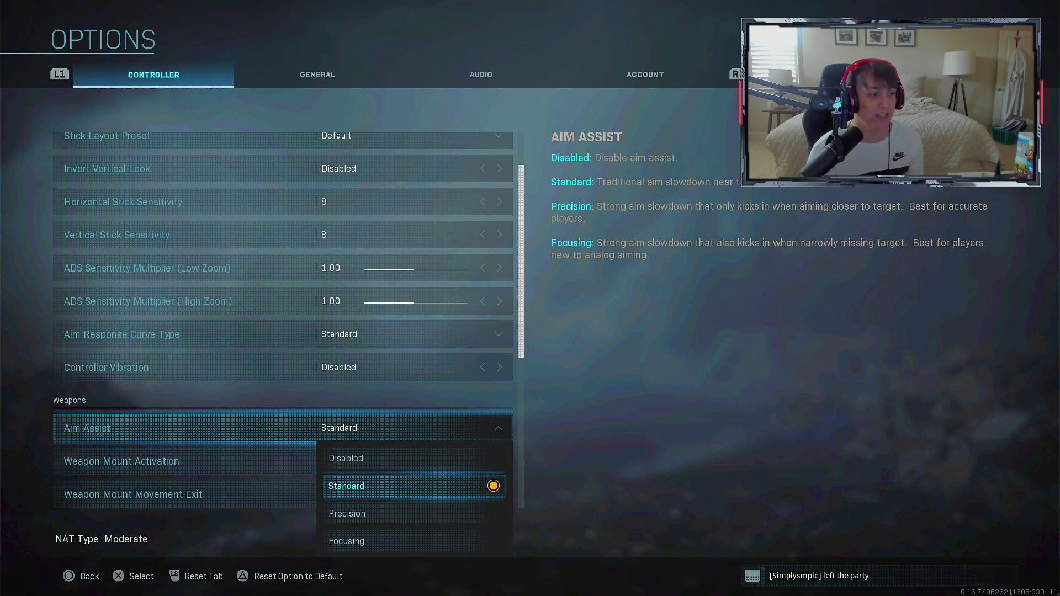
key("Return")
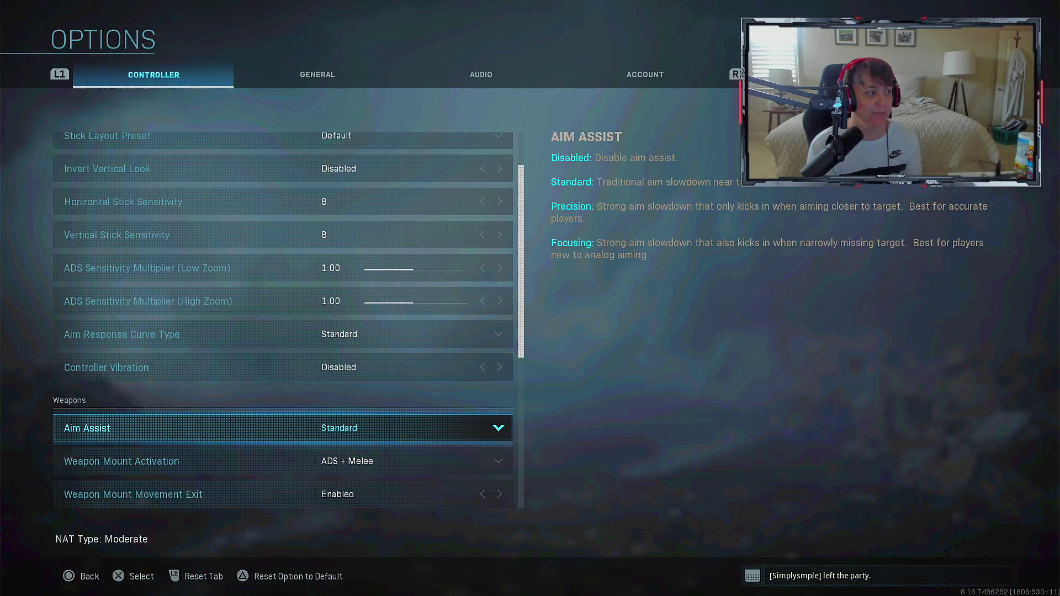
key("Up")
key("Up")
key("Up")
key("Up")
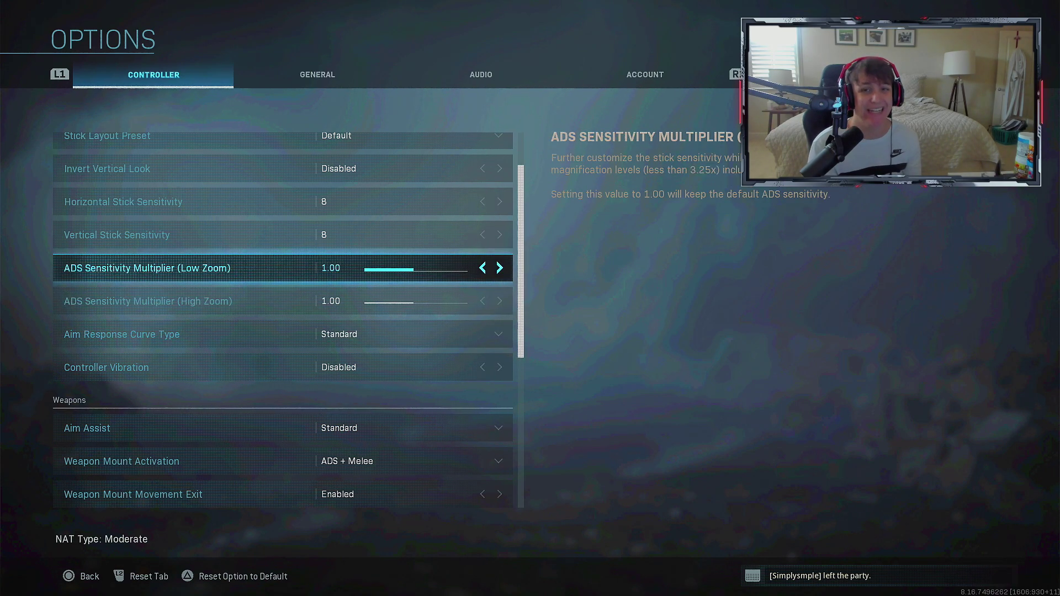
key("Down")
key("Down")
key("Down")
key("Down")
key("Down")
key("Down")
key("Down")
key("Down")
key("Down")
key("Down")
key("Down")
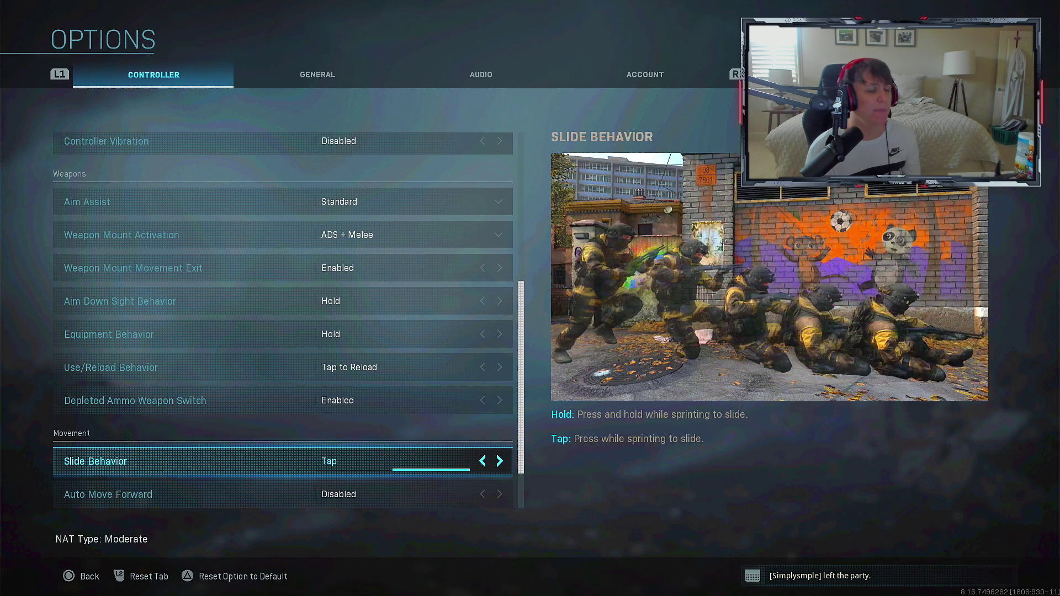
key("Down")
key("Up")
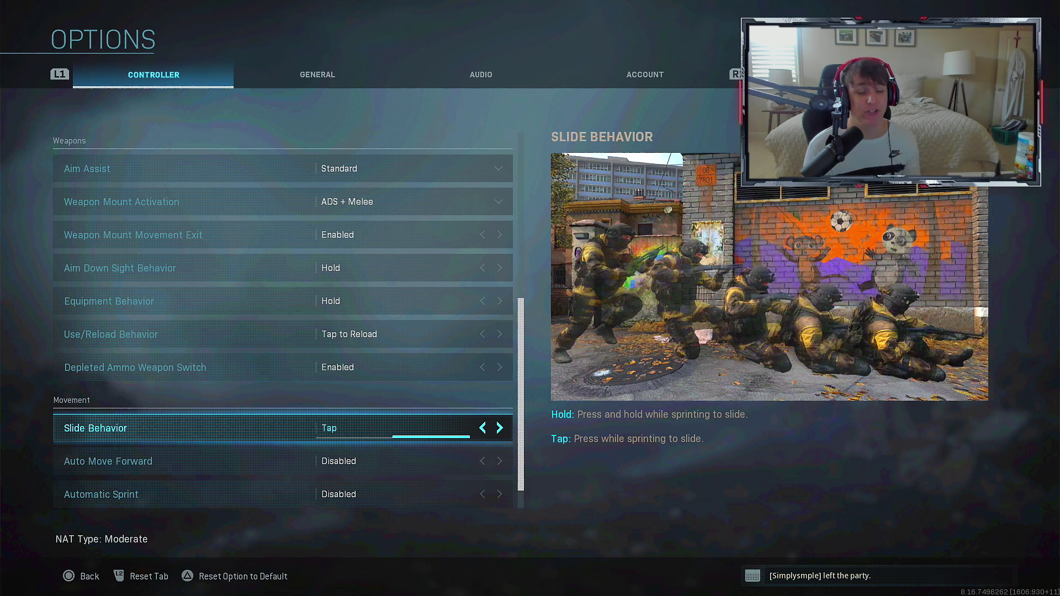
Highlight Auto Move Forward, then switch to the General tab showing Brightness 50.00 and Film Grain 0.00
left_click(108, 461)
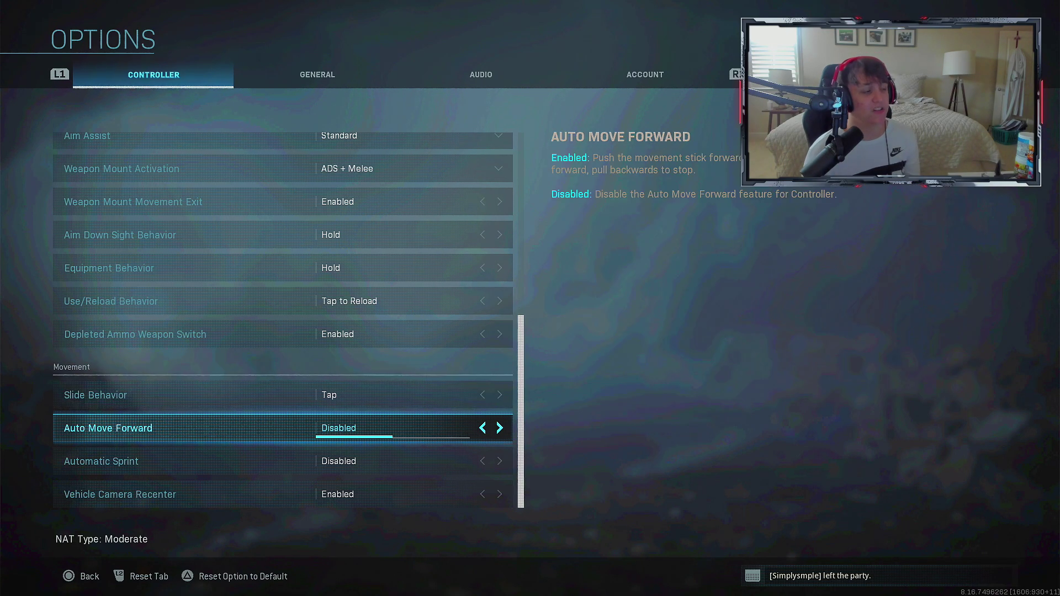
key("Down")
key("Down")
key("Up")
key("Up")
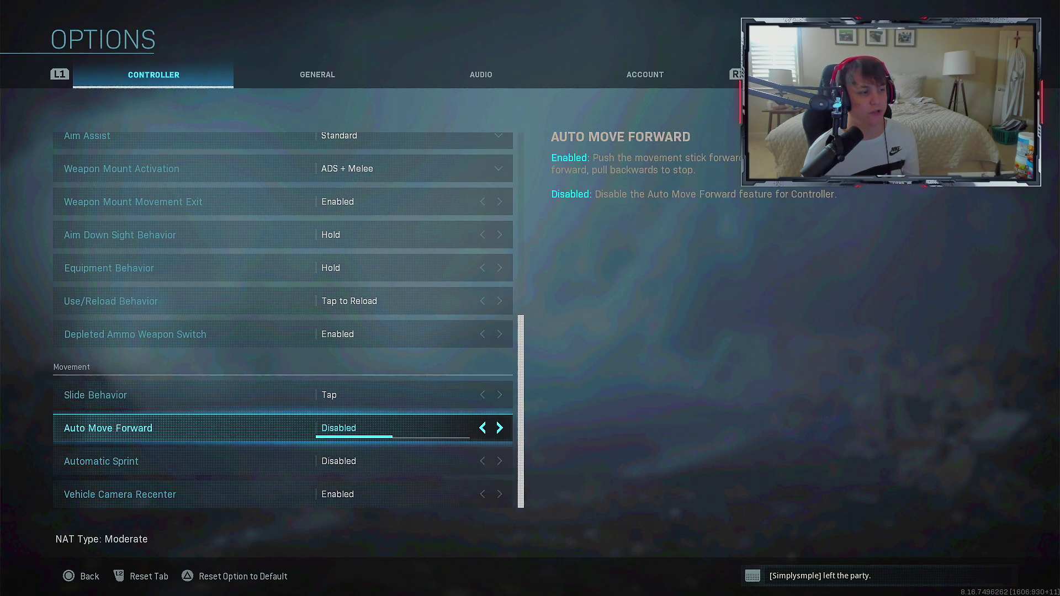
key("e")
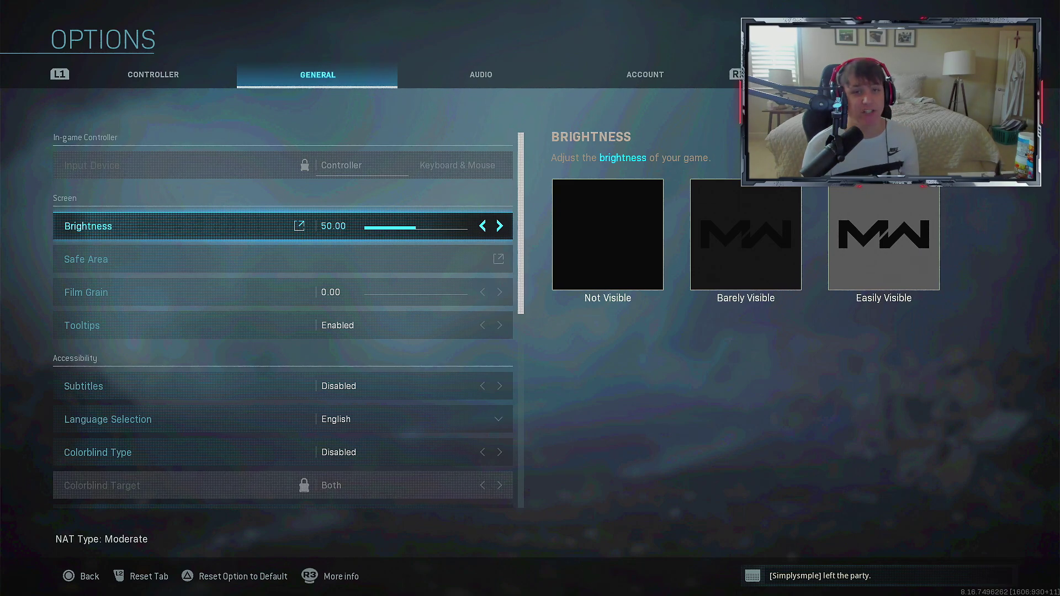
left_click(276, 259)
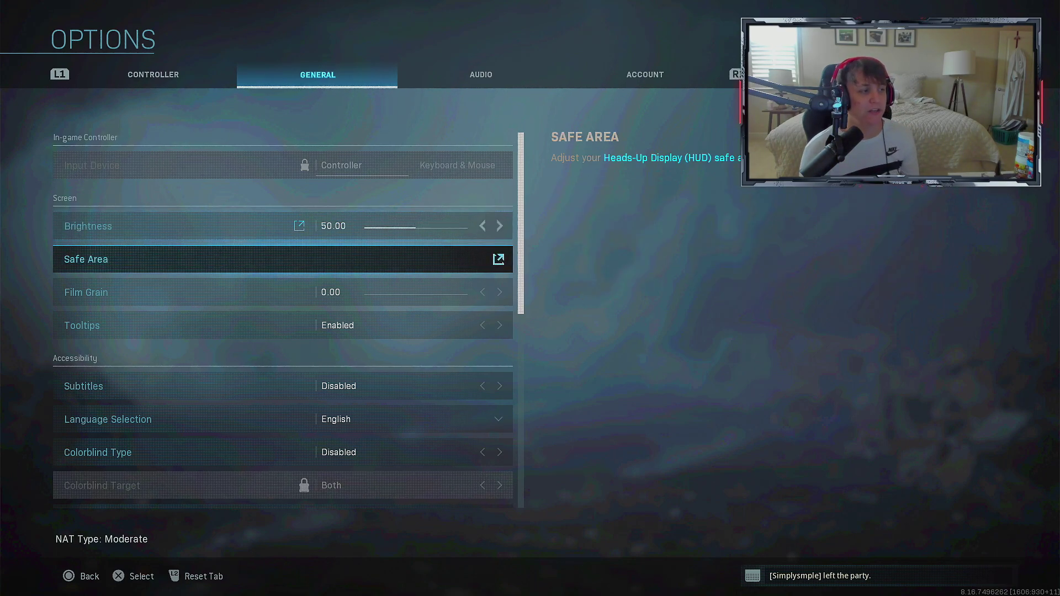
left_click(276, 292)
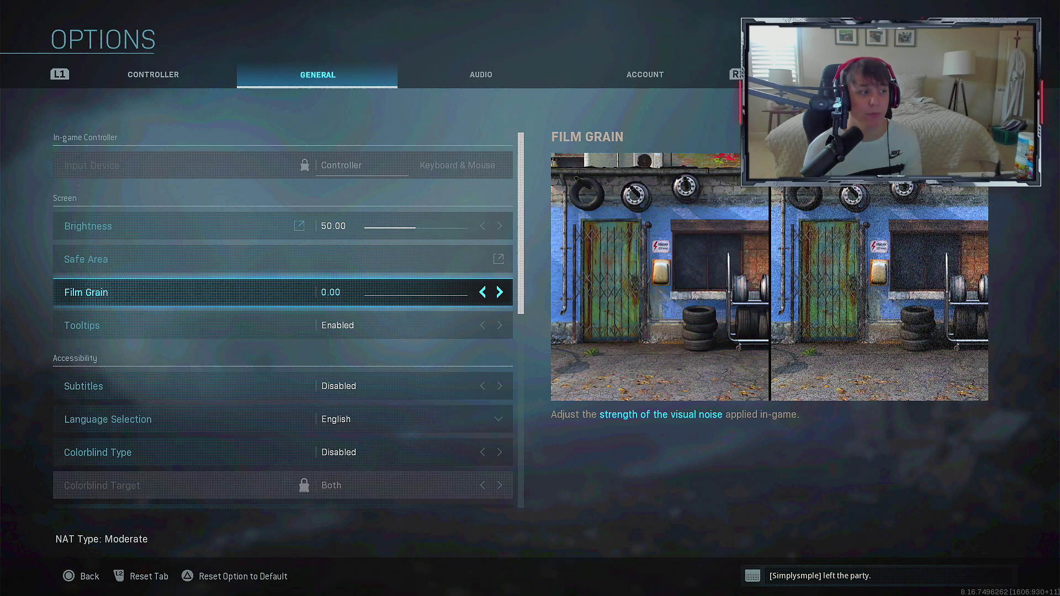
left_click(83, 385)
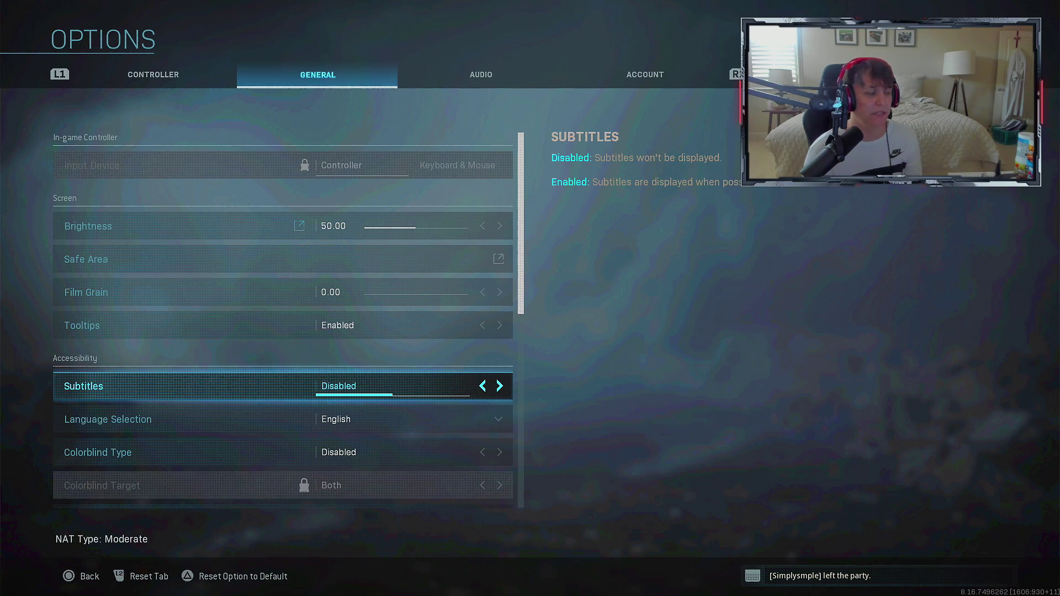
key("Down")
key("Down")
key("Down")
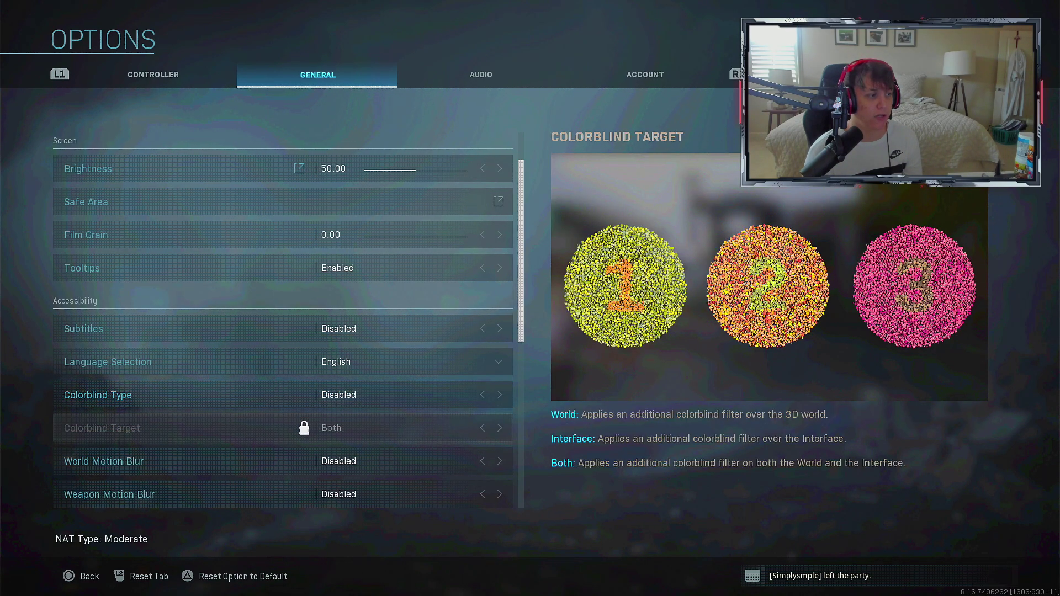
key("Down")
key("Down")
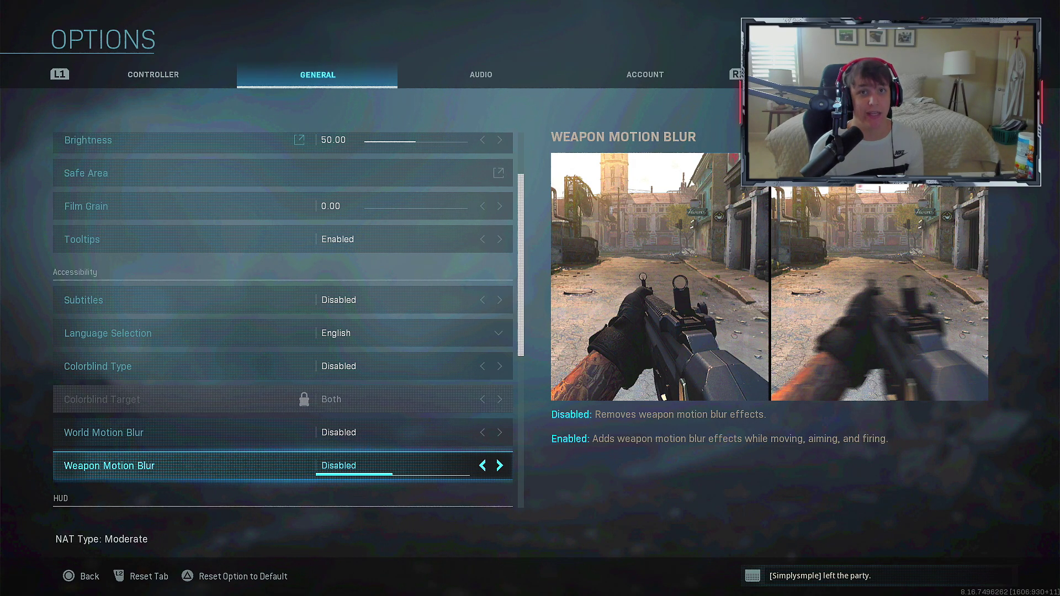
key("Down")
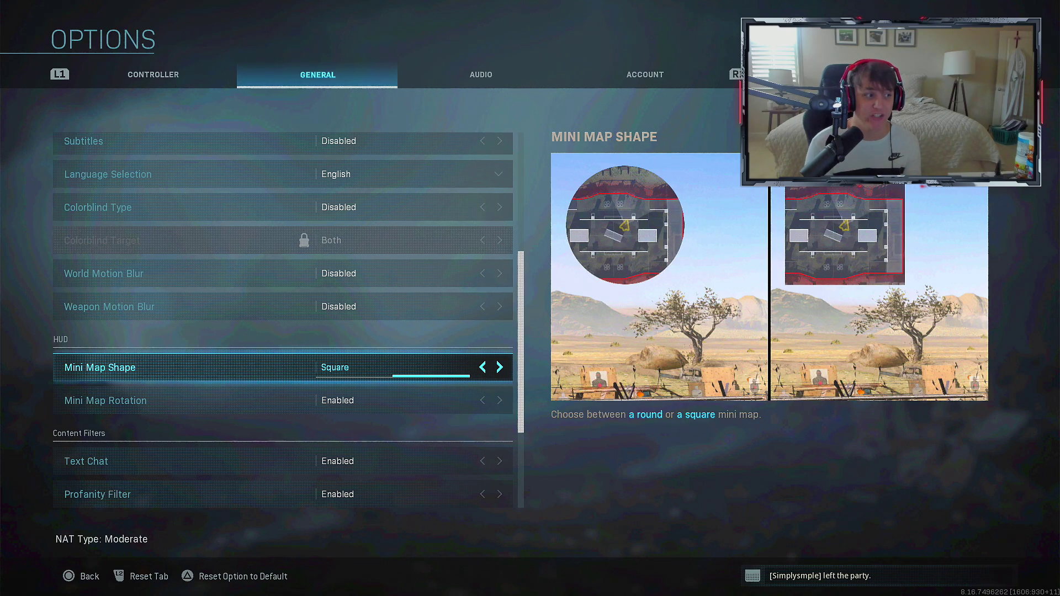
key("Left")
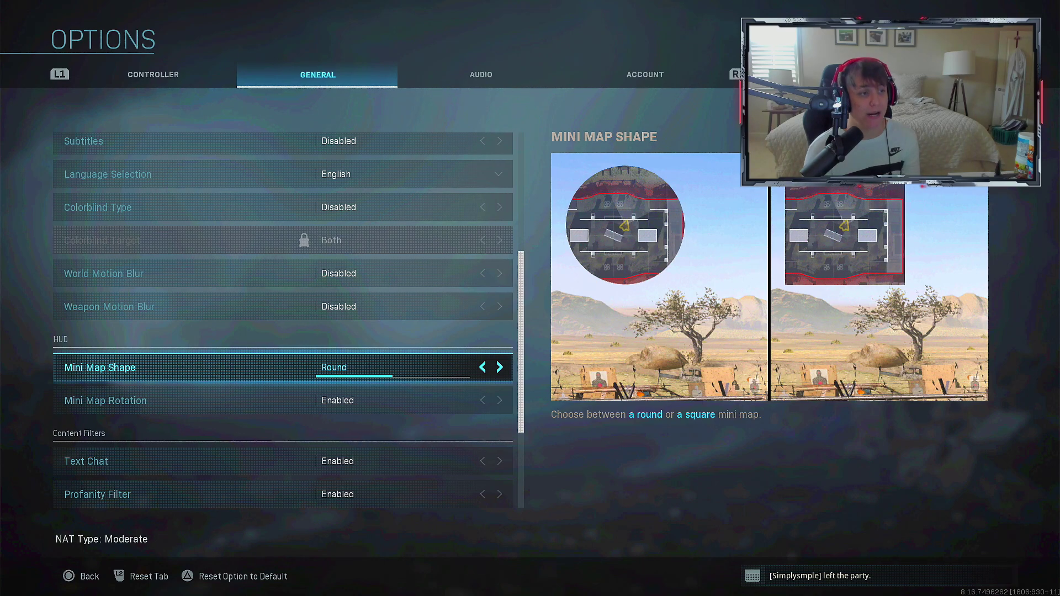
key("Right")
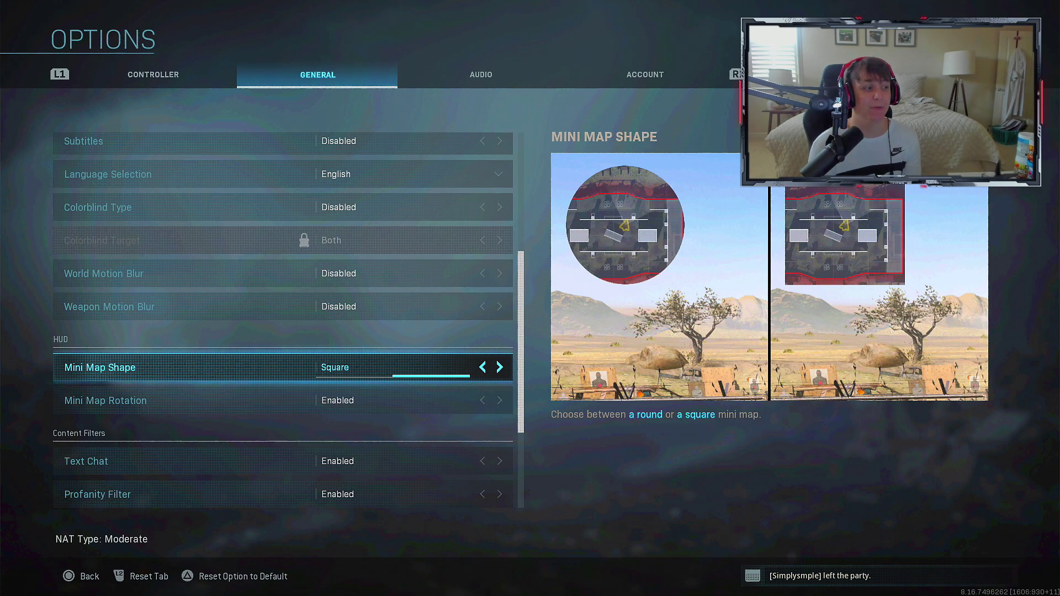
key("e")
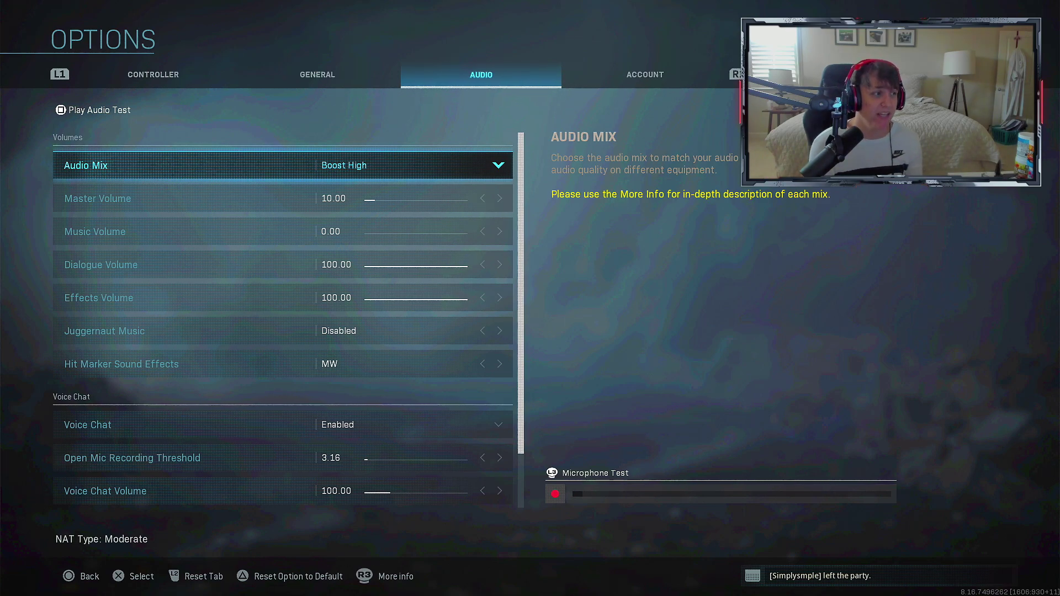
Expand the Audio Mix list and browse upward through the mixes above Boost High
key("Return")
key("Up")
key("Up")
key("Up")
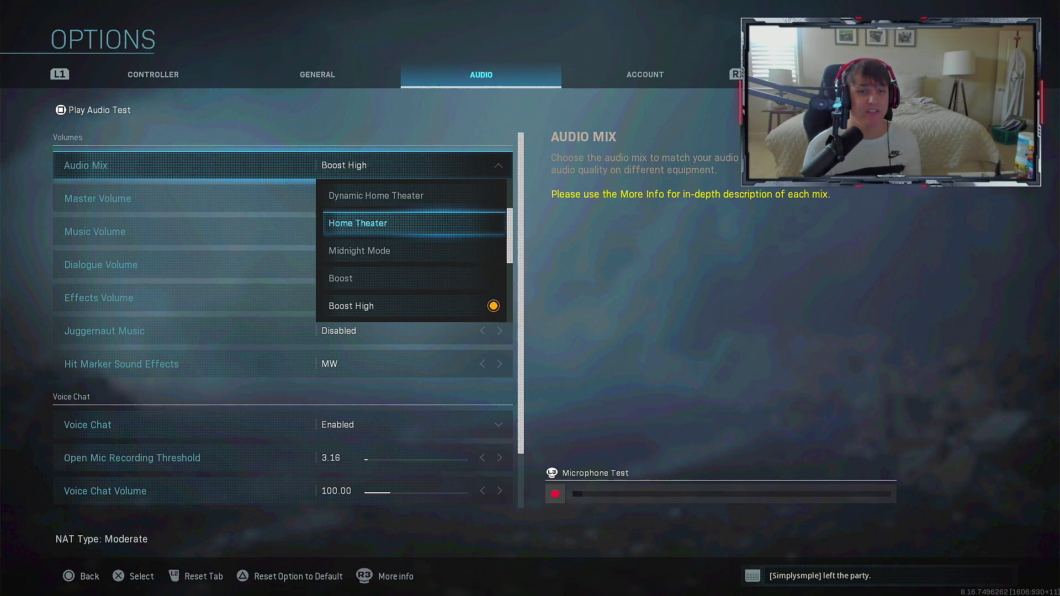
Return to Boost High, close the Audio Mix list unchanged, and select Master Volume
key("Down")
key("Down")
key("Down")
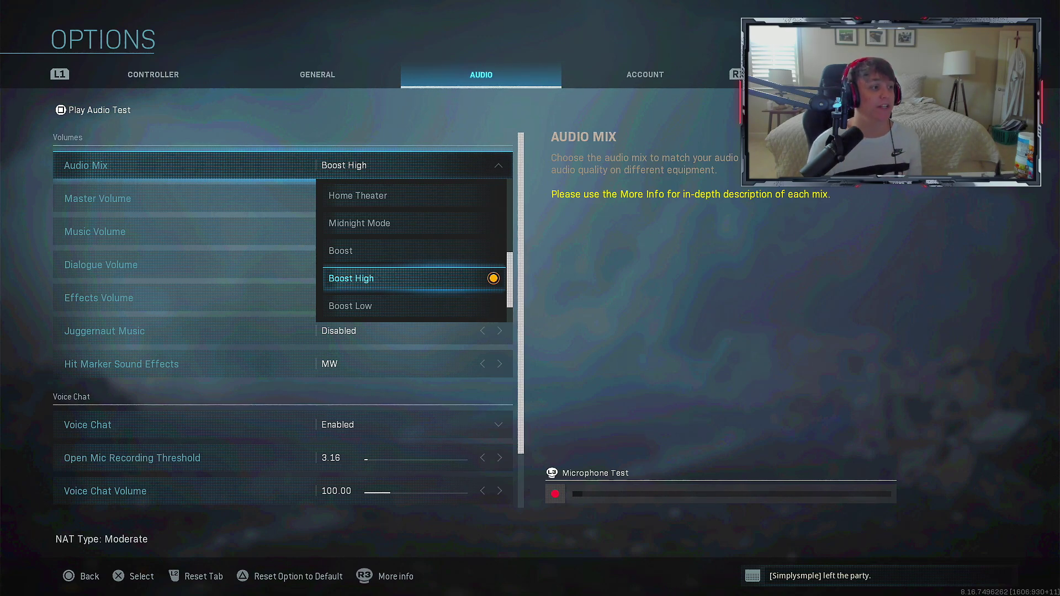
key("Return")
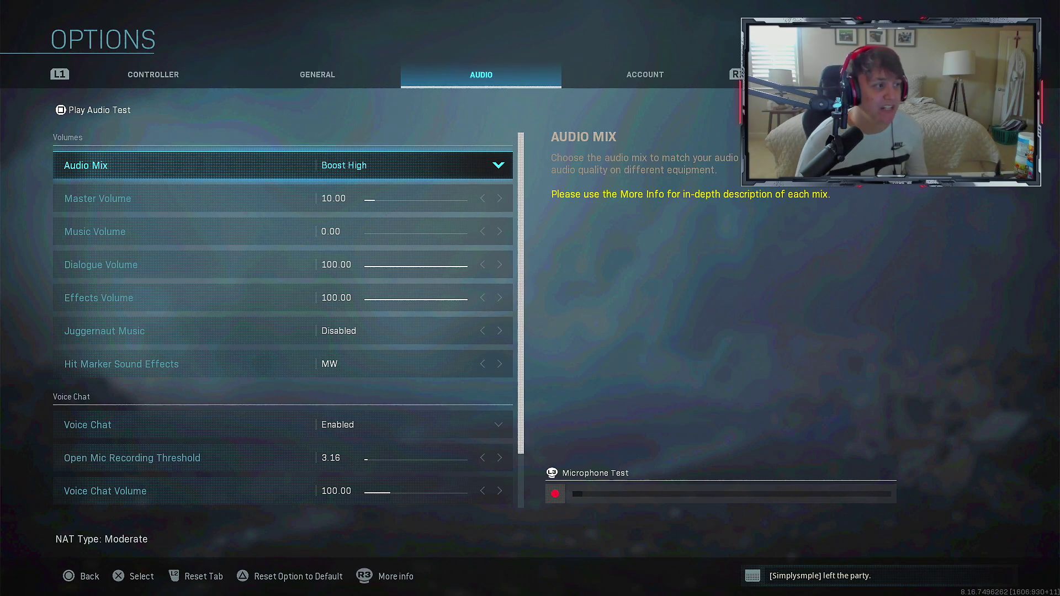
left_click(98, 198)
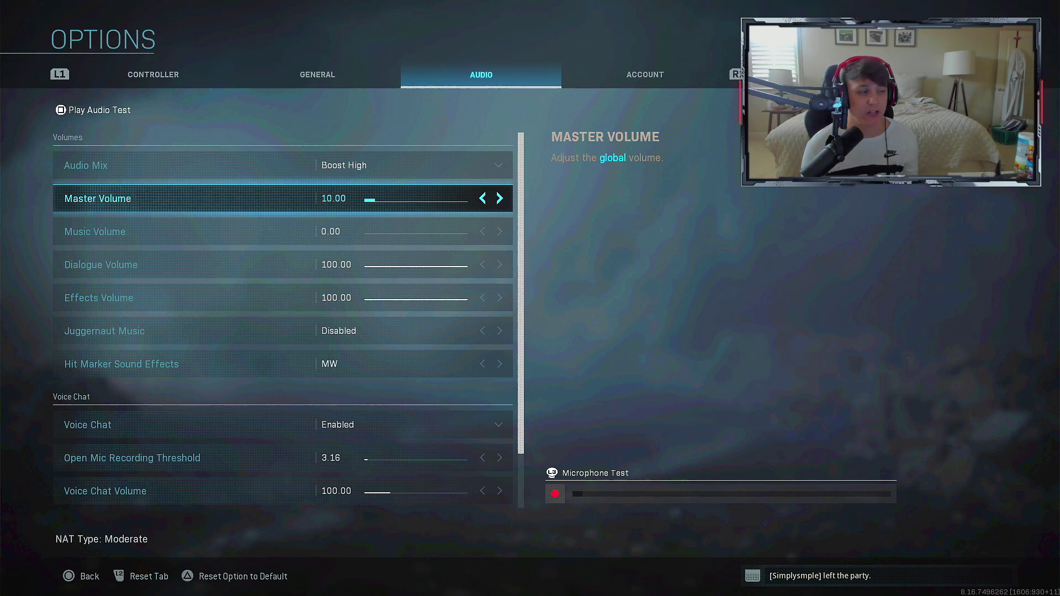
Review the Audio rows from Audio Mix and Master Volume down to Juggernaut Music and Hit Marker Sound Effects
key("Down")
key("Down")
key("Down")
key("Down")
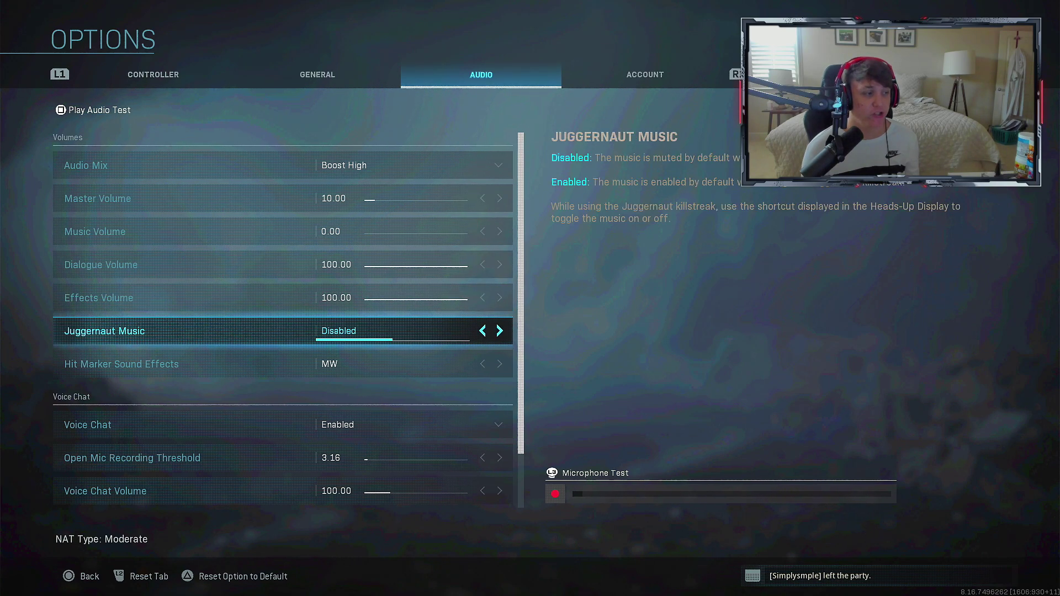
key("Down")
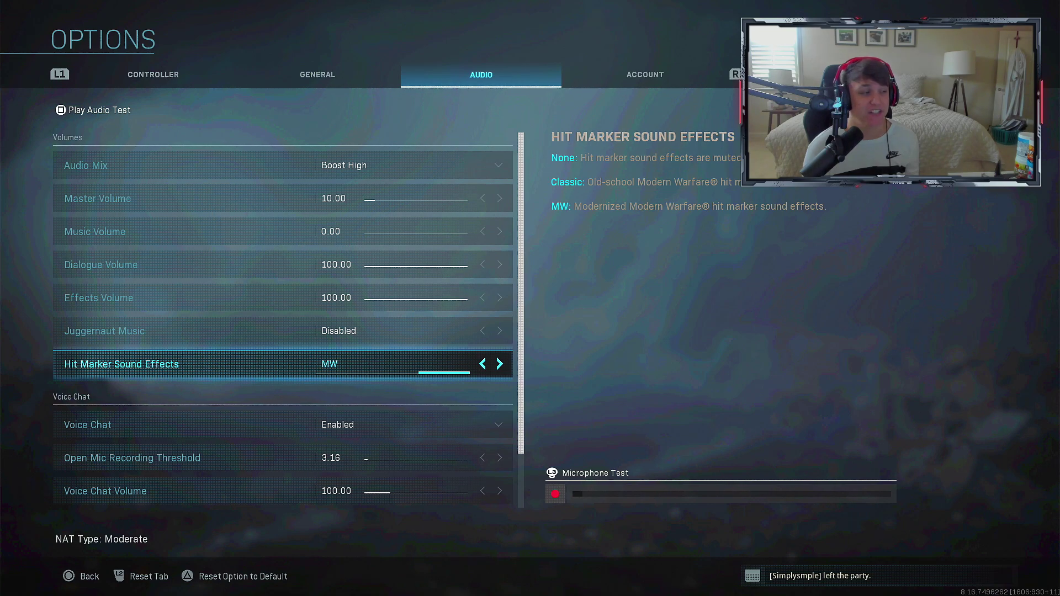
left_click(276, 165)
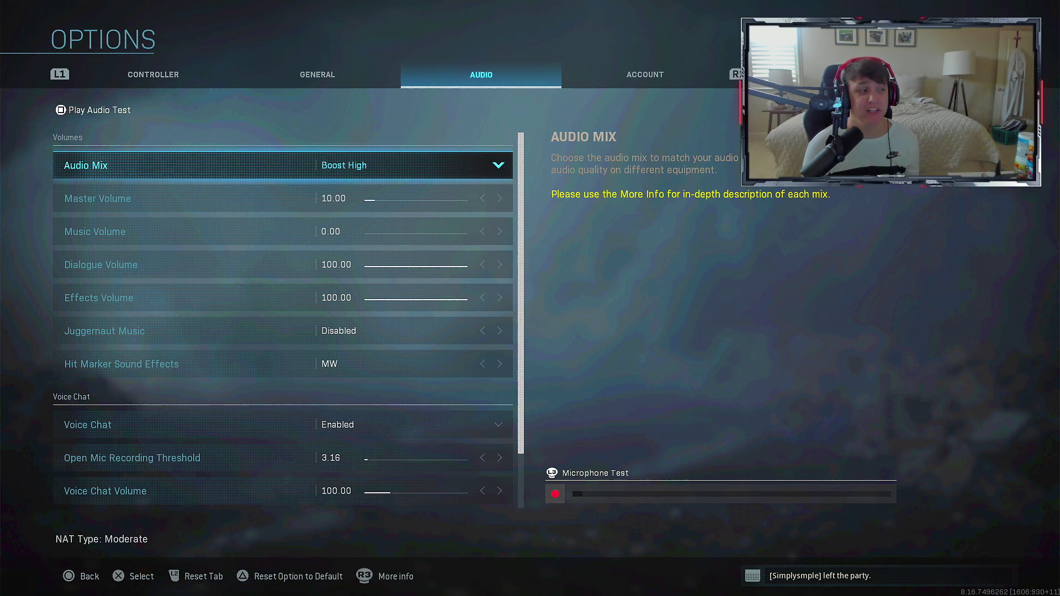
left_click(277, 198)
key("Down")
key("Down")
key("Down")
key("Down")
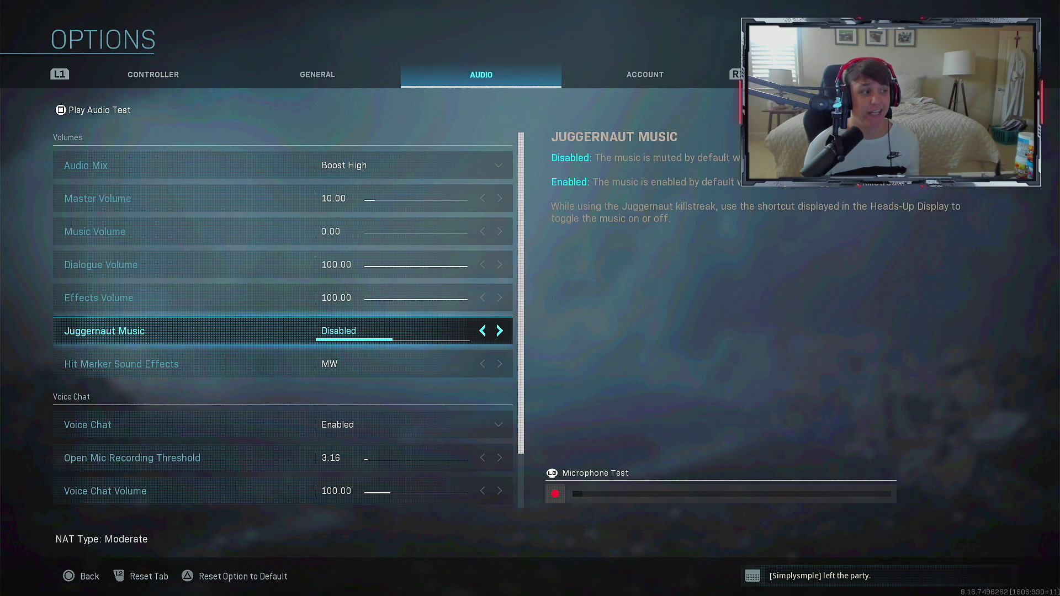
key("Down")
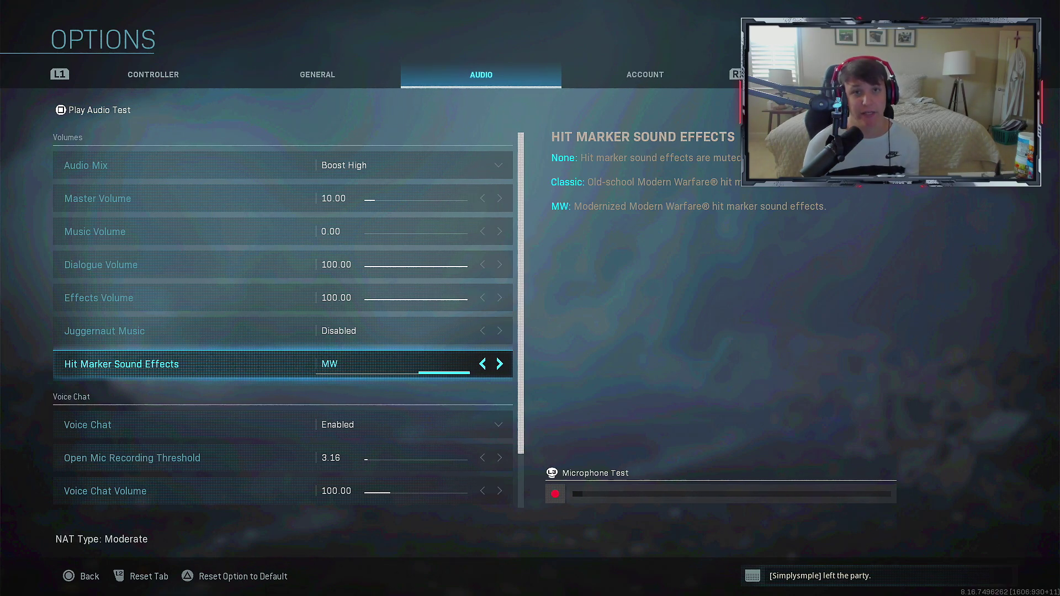
Scan the voice chat settings, then switch to the Controller tab with Button Layout Preset Default
key("Down")
key("Down")
key("Down")
key("Down")
key("Down")
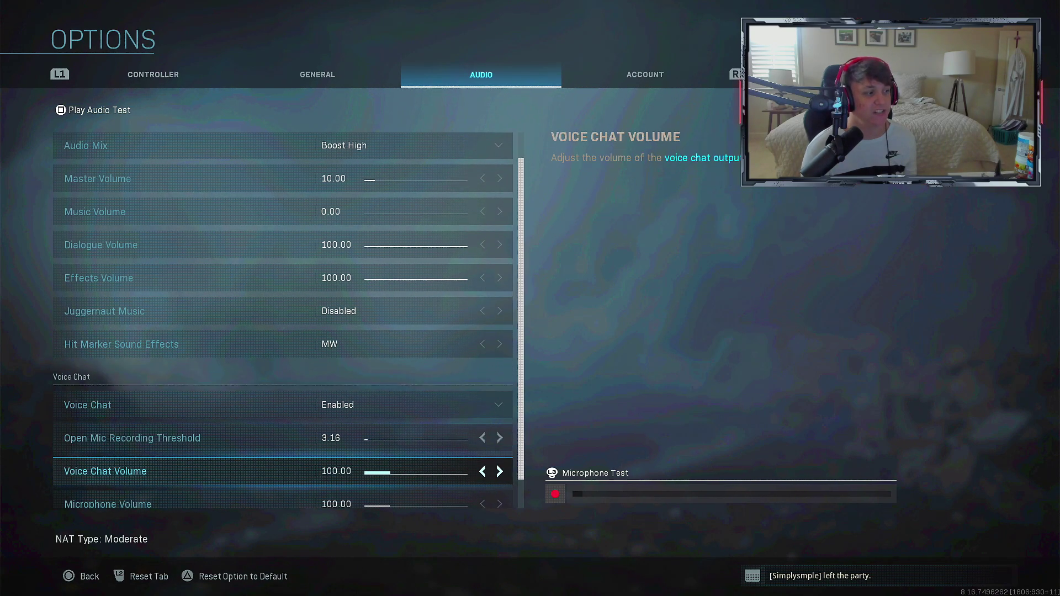
key("Up")
key("Up")
key("Up")
key("Up")
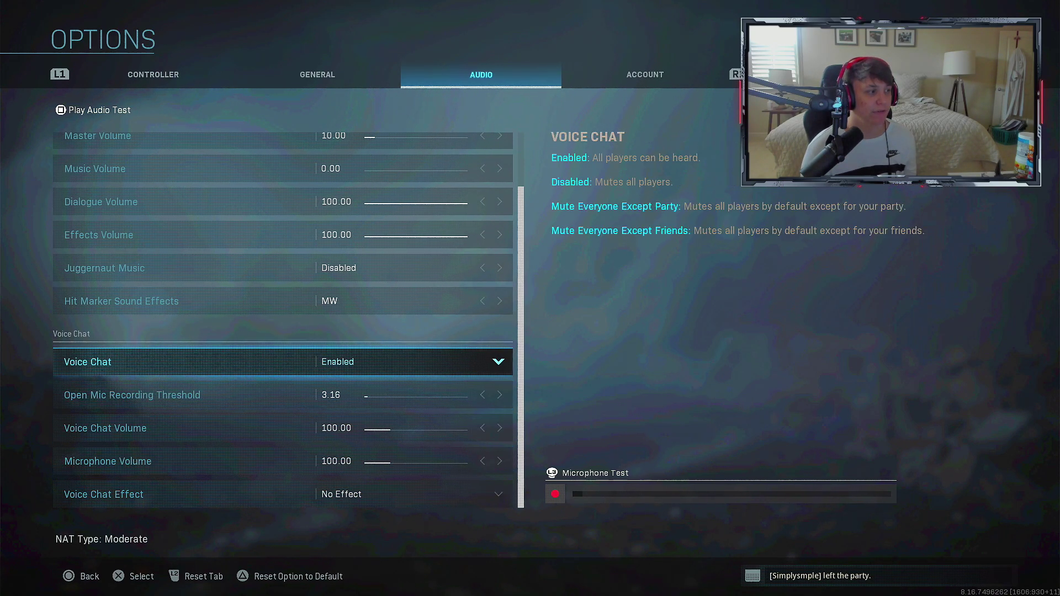
key("Up")
key("q")
key("q")
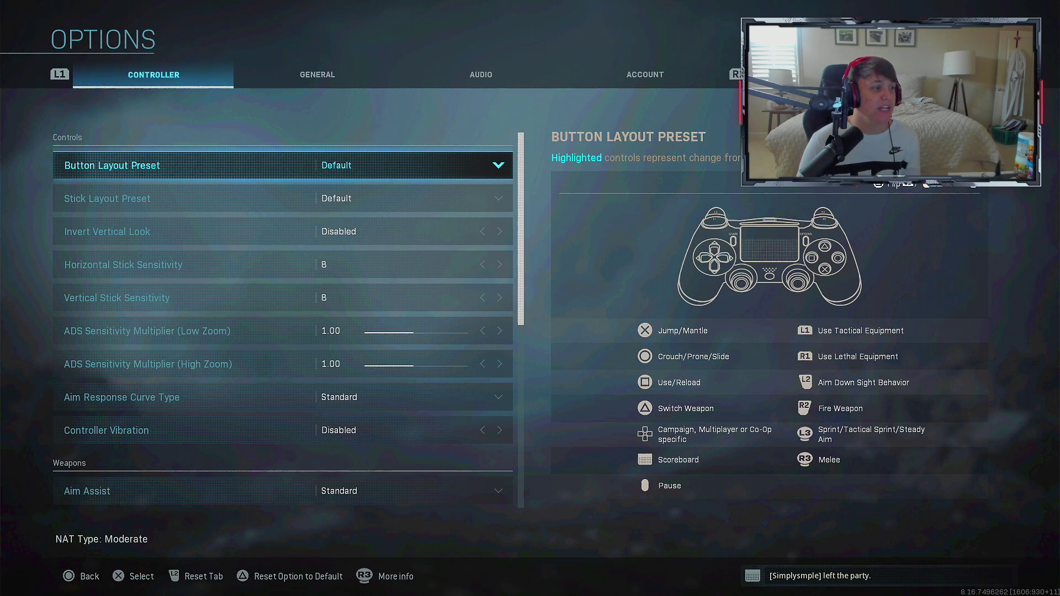
key("Down")
key("Down")
key("Down")
key("Down")
Scroll the Controller settings past the ADS multipliers down to Aim Assist and the response curve
key("Down")
key("Down")
key("Up")
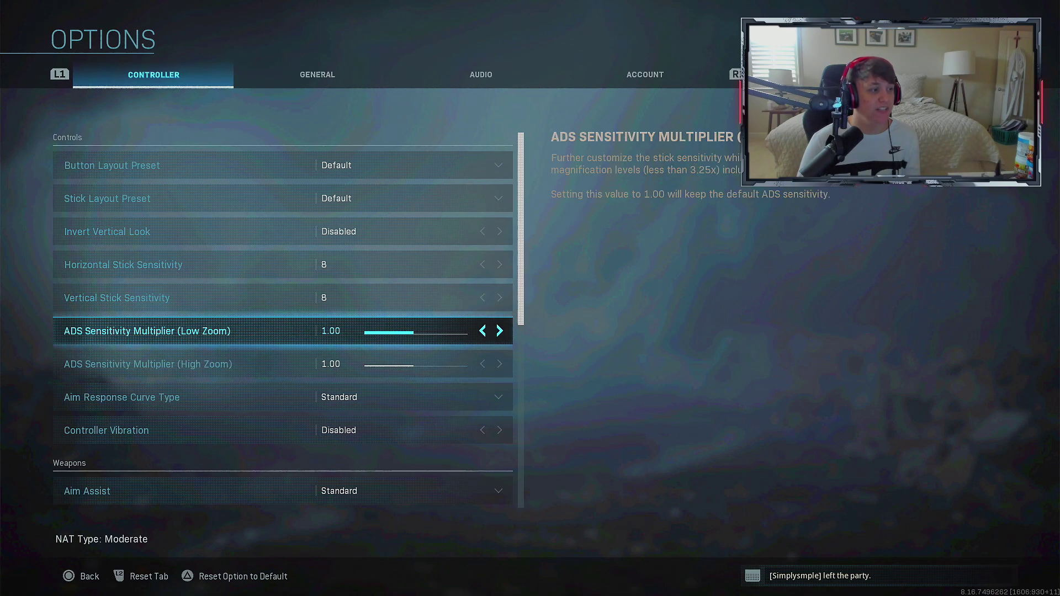
key("Down")
key("Down")
key("Down")
key("Up")
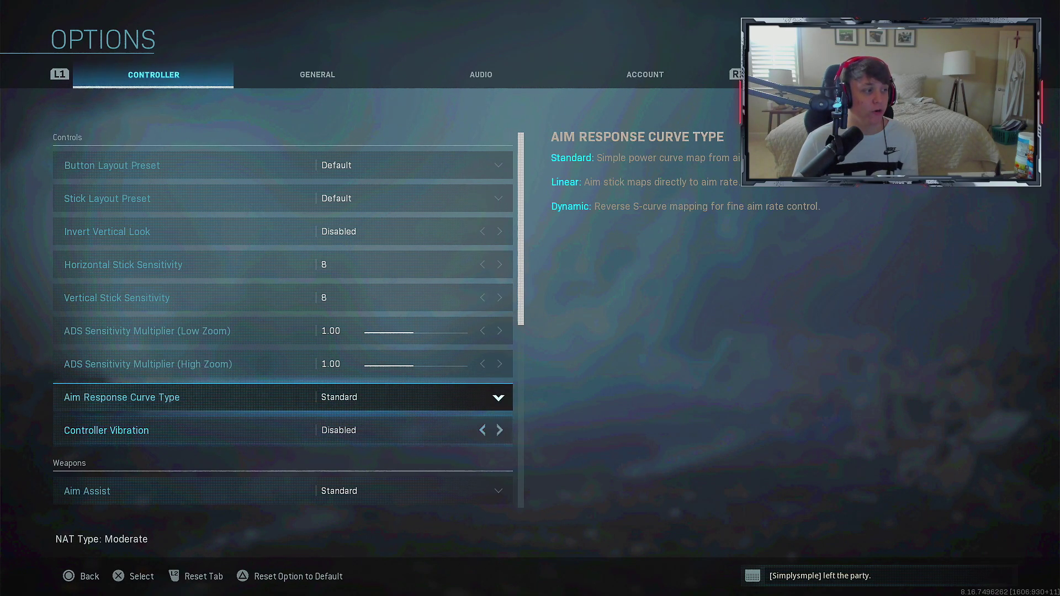
key("Down")
key("Down")
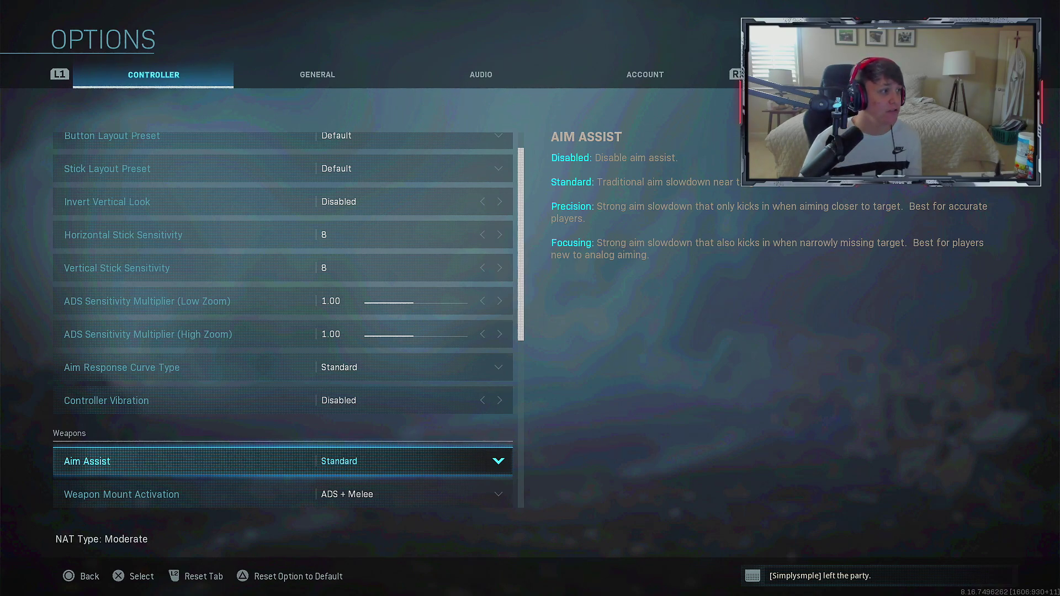
Switch to the General tab and scroll past Film Grain and Tooltips to Mini Map Shape (Square)
key("e")
key("Down")
key("Down")
key("Down")
key("Down")
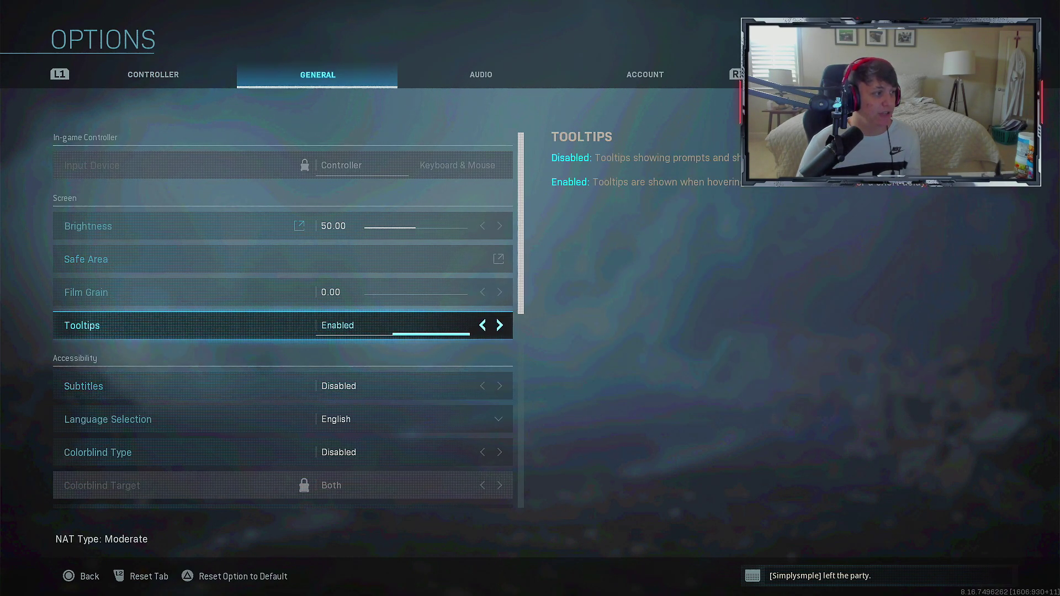
key("Up")
key("Down")
key("Down")
key("Down")
key("Down")
key("Down")
key("Down")
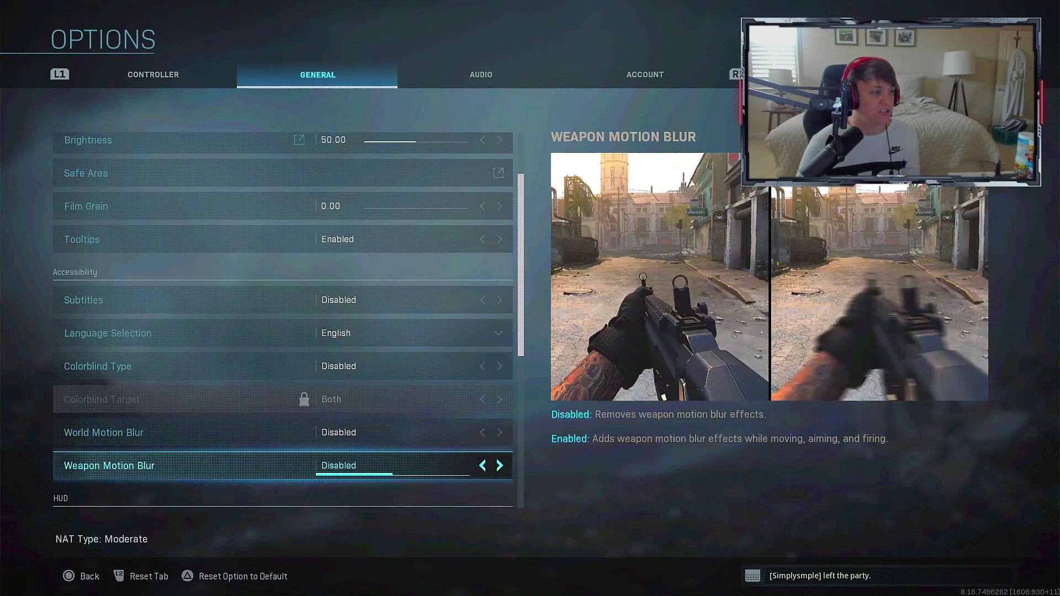
key("Down")
key("Down")
key("Up")
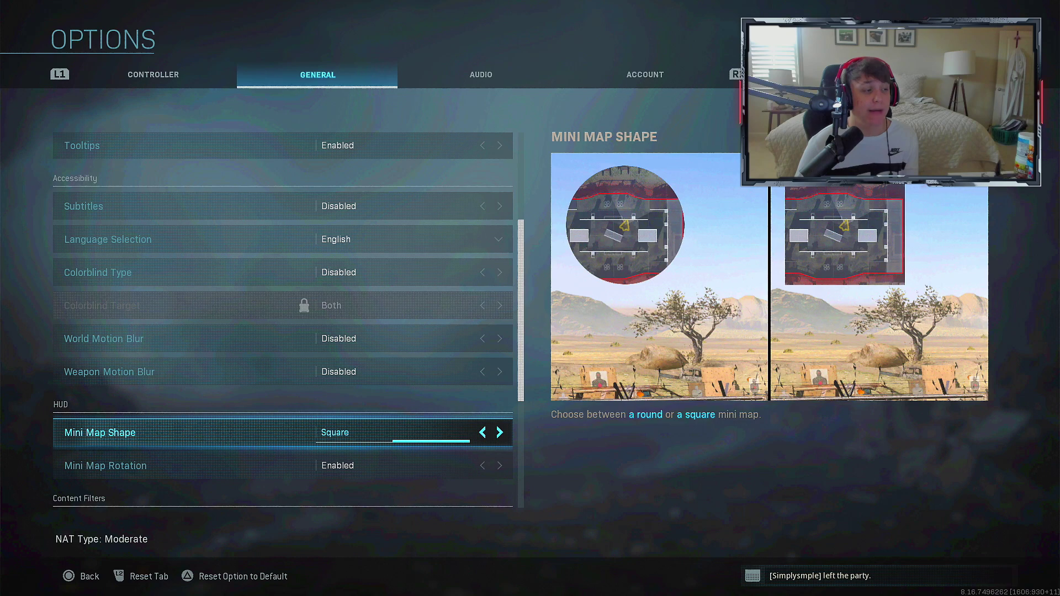